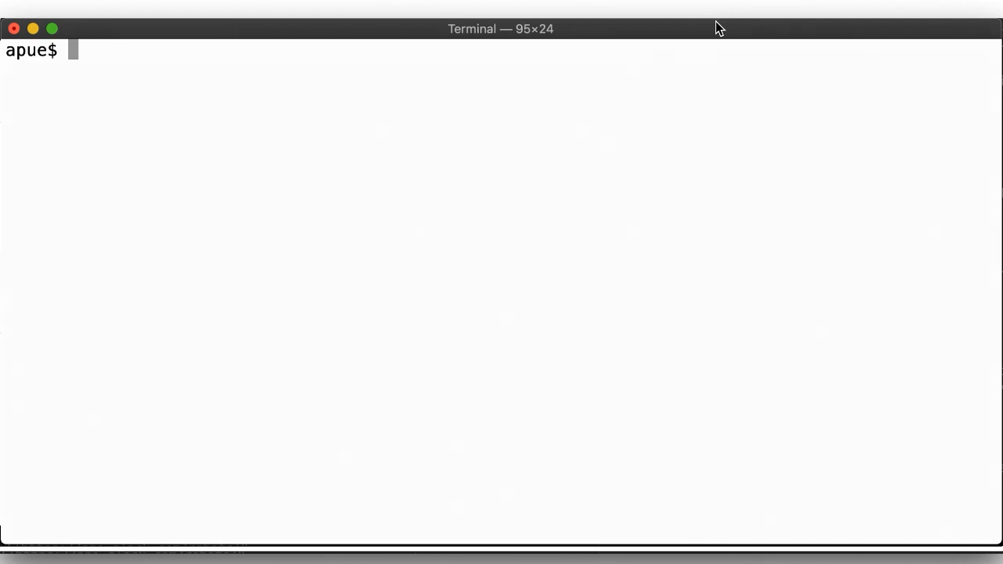
text(cd /tmp)
Move into /tmp, create the directory dir, and enter it.
key(Return)
text(m)
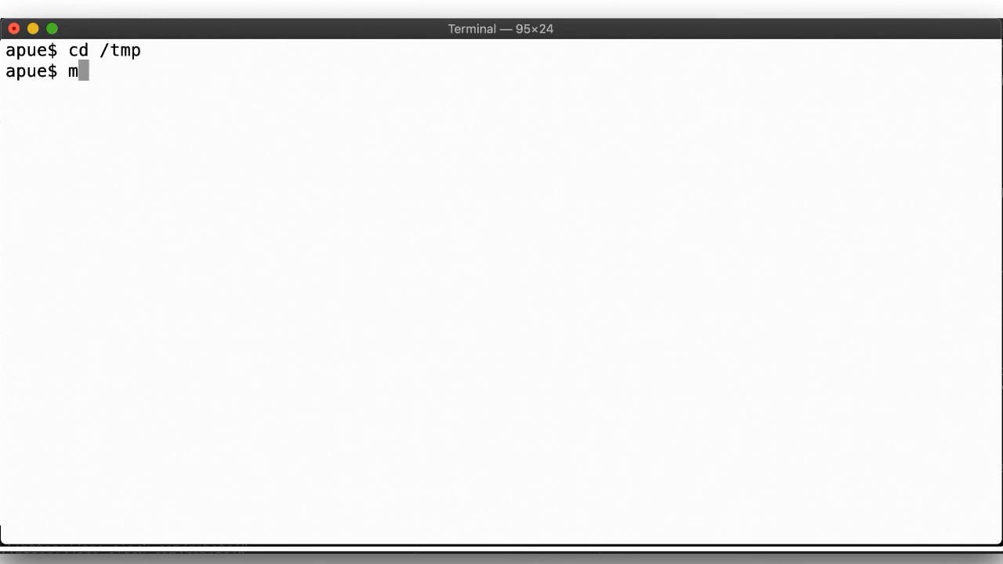
text(kdir dir)
key(Return)
text(cd )
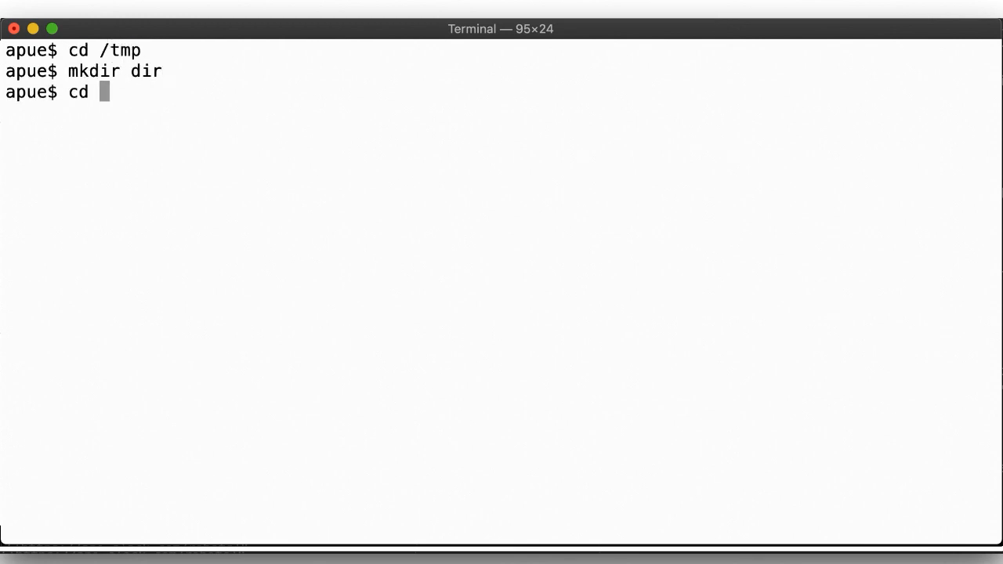
text(dir)
key(Return)
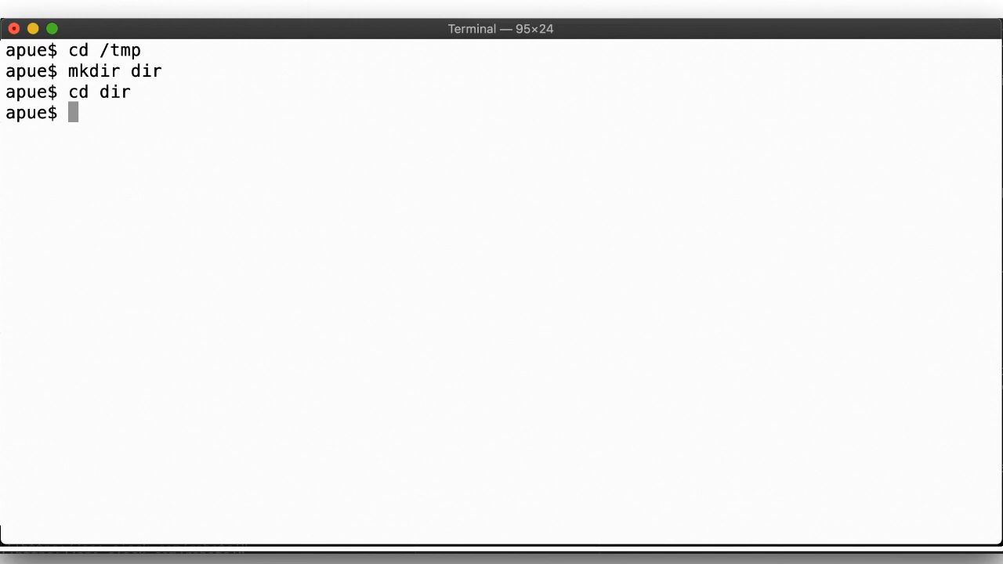
Split the tmux window and start a second shell in the right pane.
key(ctrl+a)
key(bar)
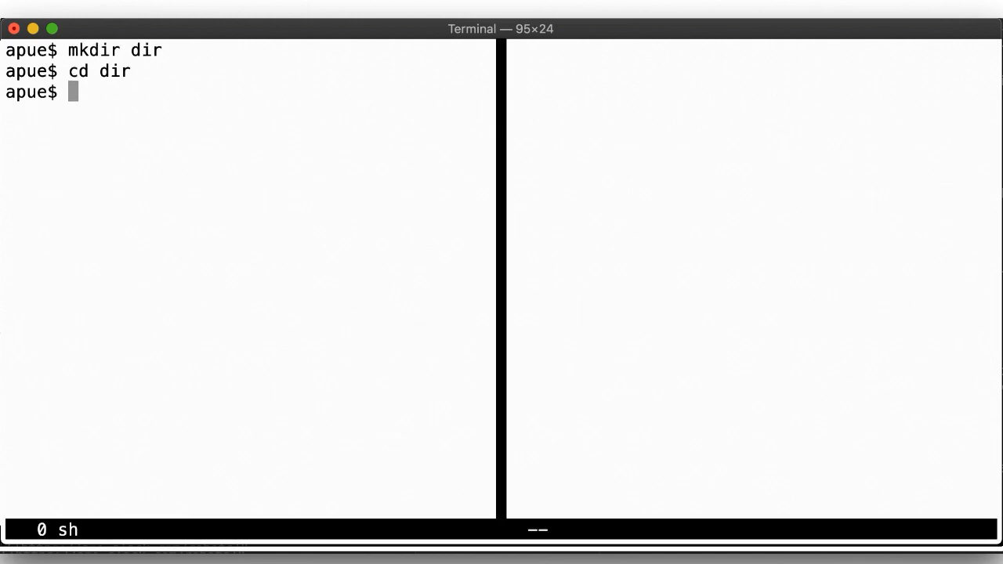
key(ctrl+a)
key(Tab)
key(ctrl+a)
key(c)
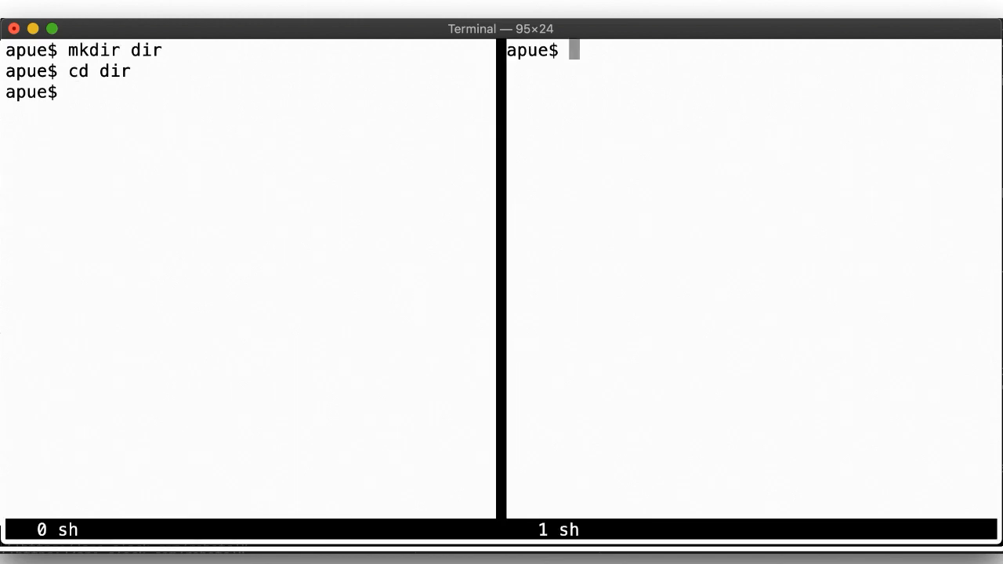
text(rm)
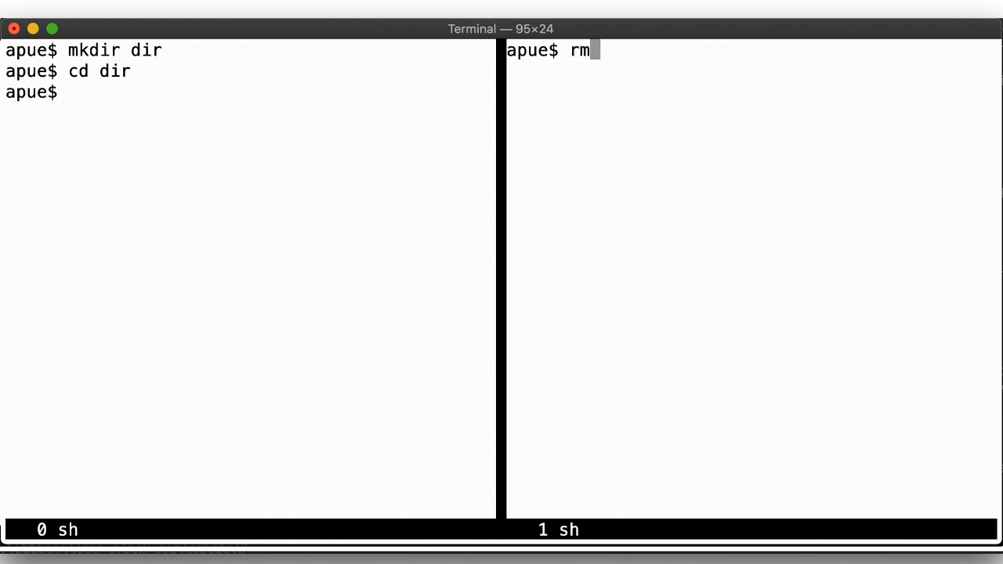
text(dir /tmp/dir)
From the second shell rmdir /tmp/dir, show exit status 0, and fail to cd into it.
key(Return)
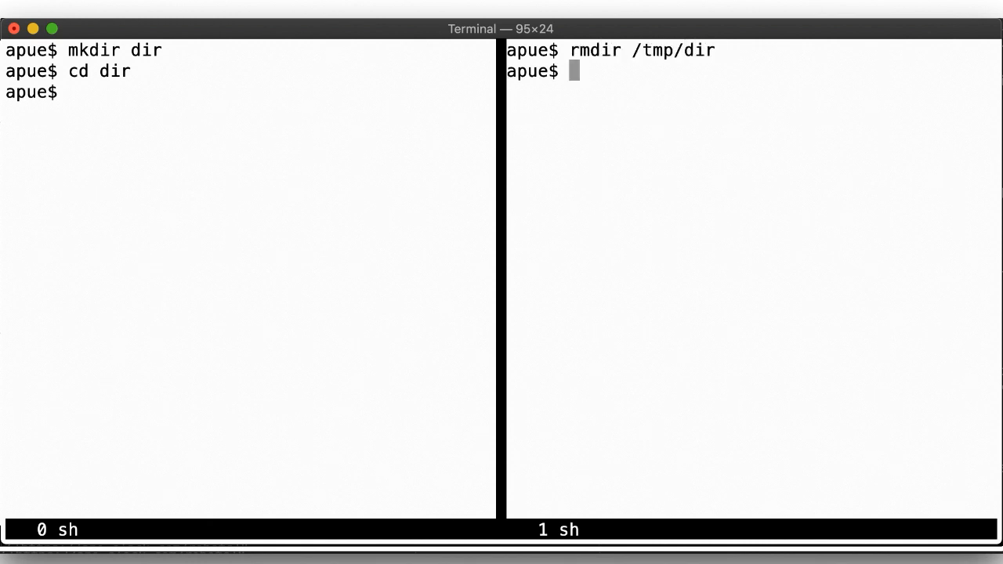
text(echo $?)
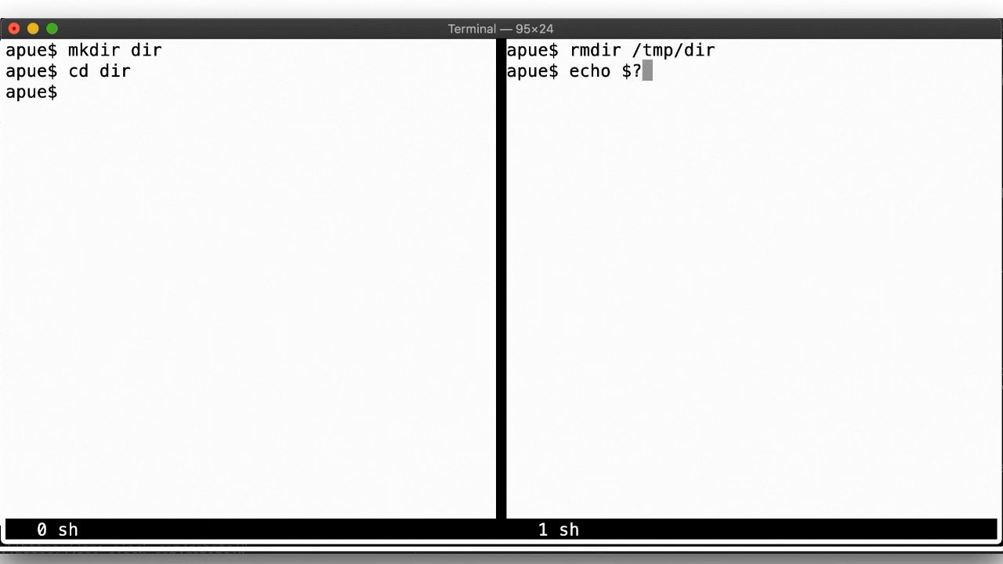
key(Return)
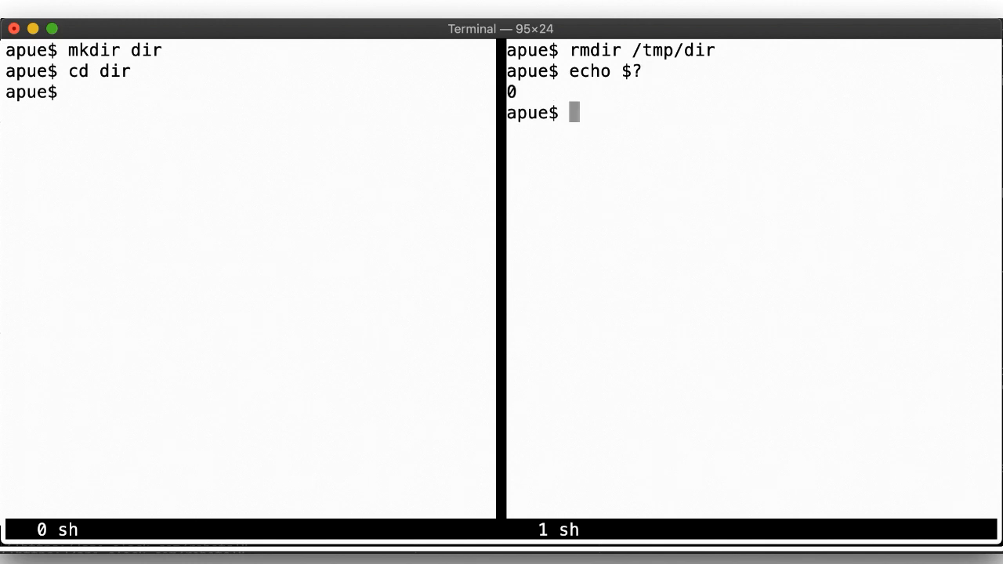
text(cd /tmp/dir)
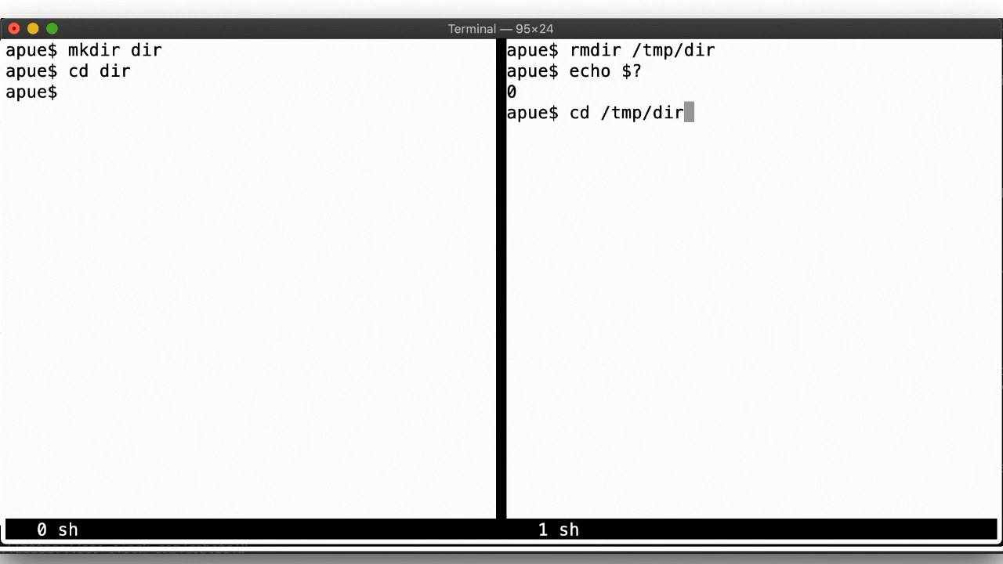
key(Return)
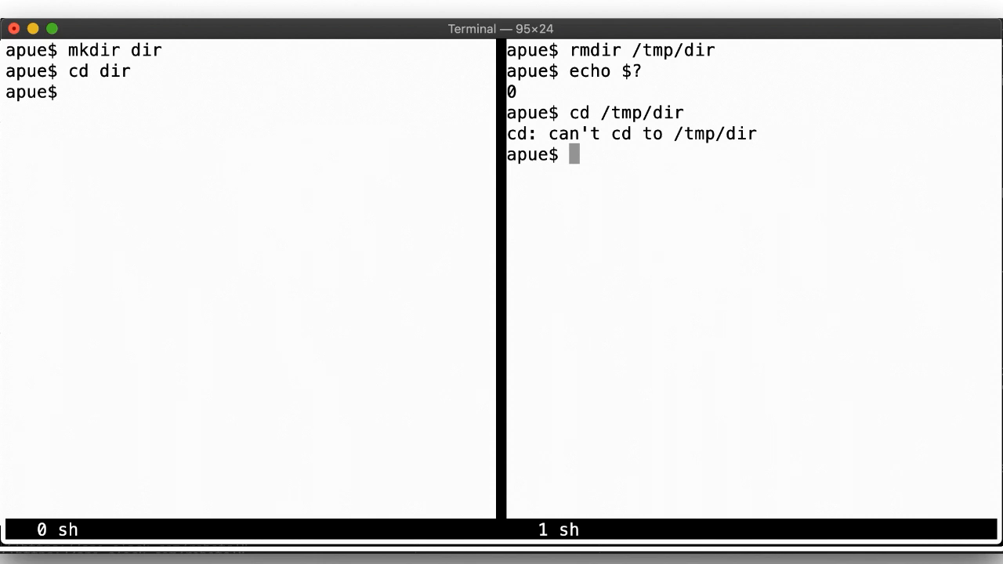
key(ctrl+b)
key(Left)
text(pwd)
In the first shell show pwd still reports /tmp/dir while ls and touch file fail.
key(Return)
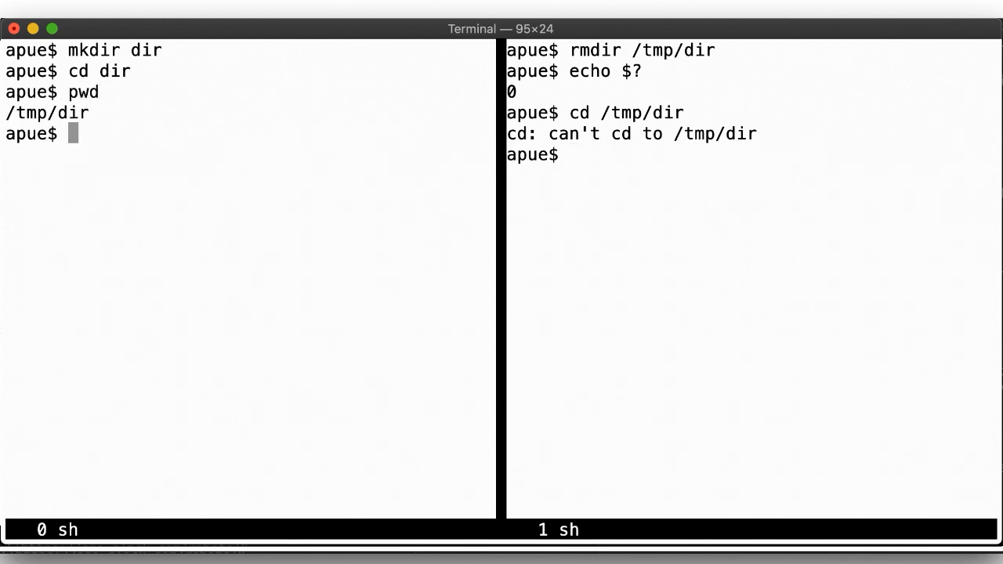
text(ls)
key(Return)
text(touch)
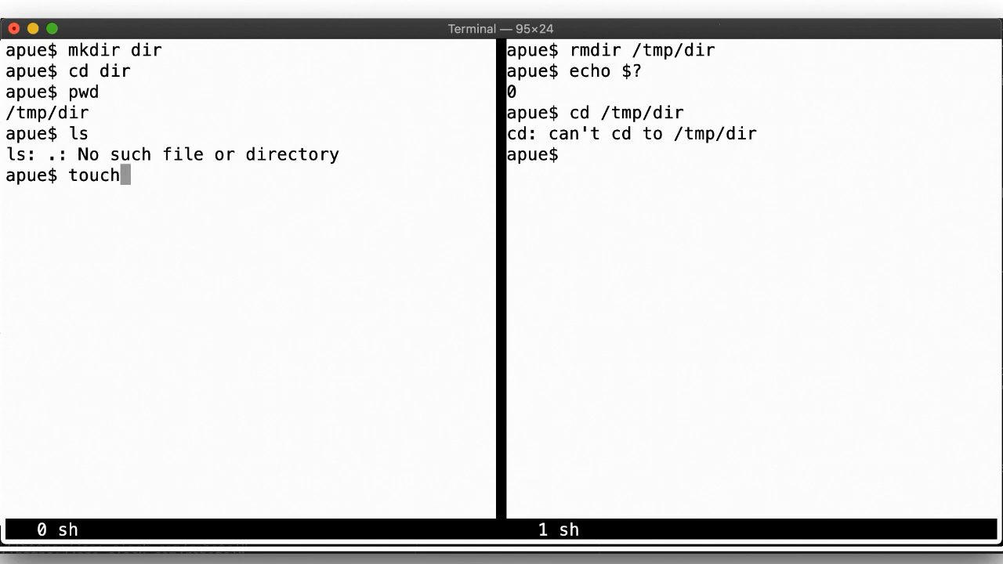
text( file)
key(Return)
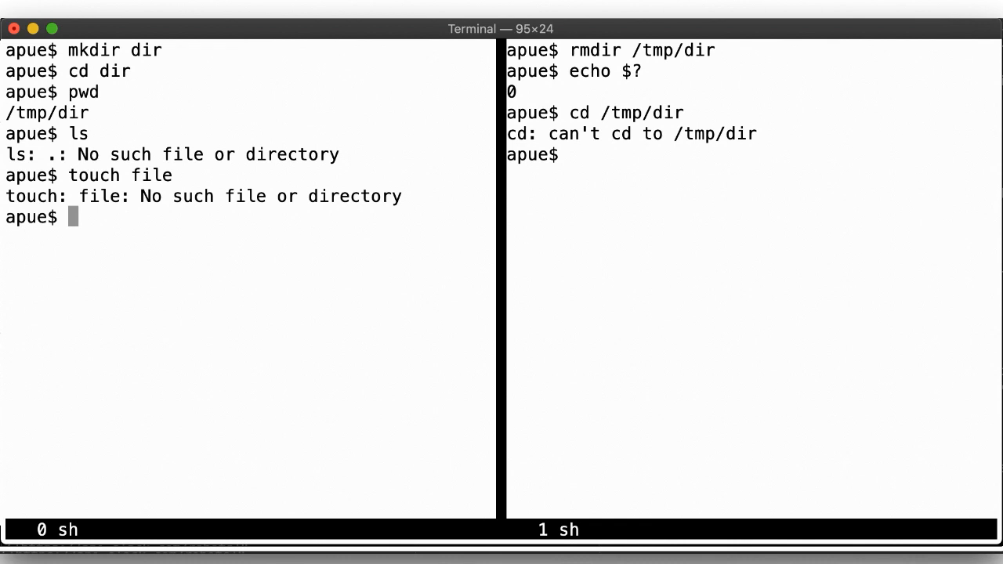
Recreate /tmp/dir from the second shell and return to the left pane.
key(ctrl+b)
text(omkdir /tmp/dir)
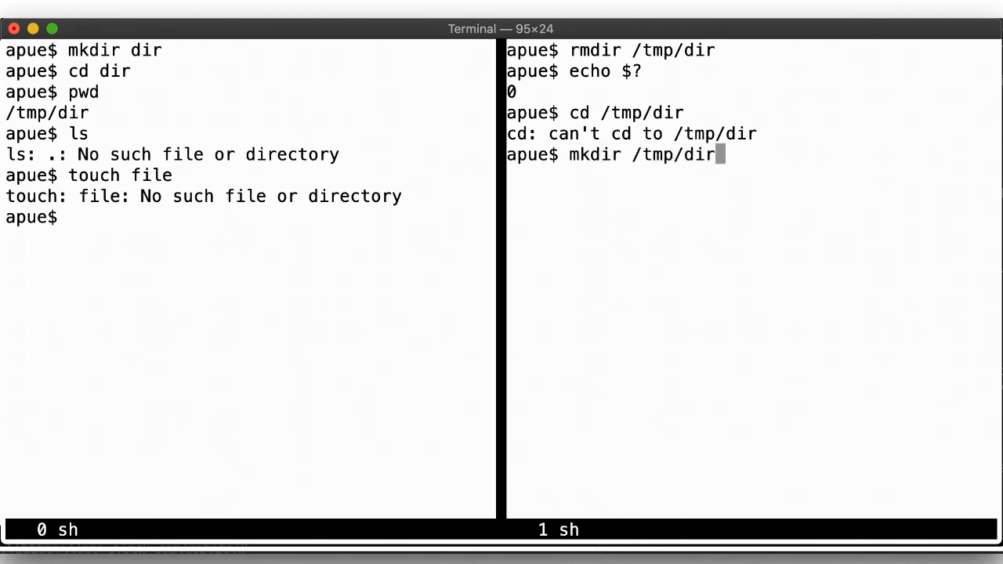
key(Return)
key(ctrl+b)
text(o)
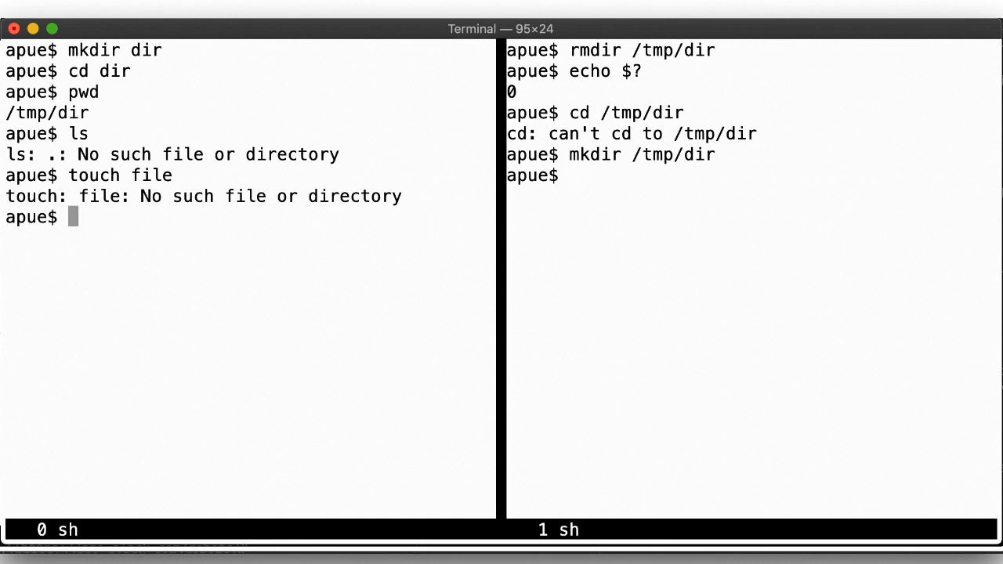
text(cd ..)
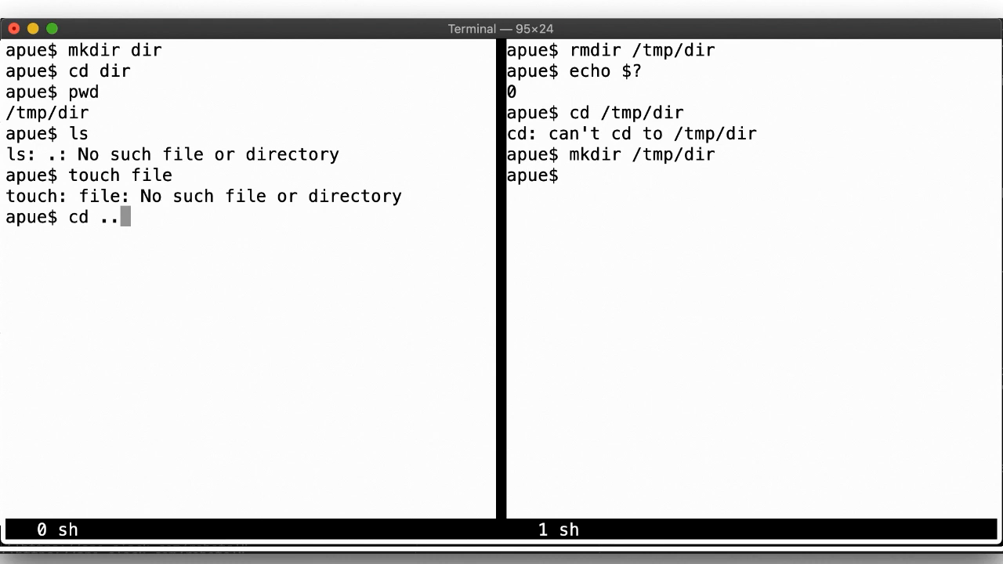
text(/dir)
Fail cd ../dir, re-enter via cd /tmp/dir, then touch file succeeds and pwd confirms.
key(Return)
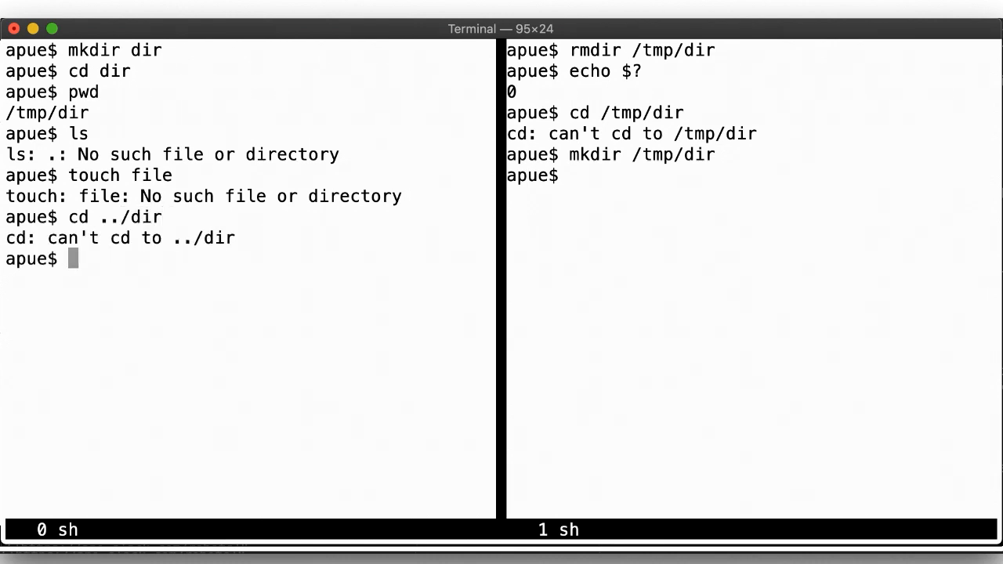
text(cd /tmp/dir)
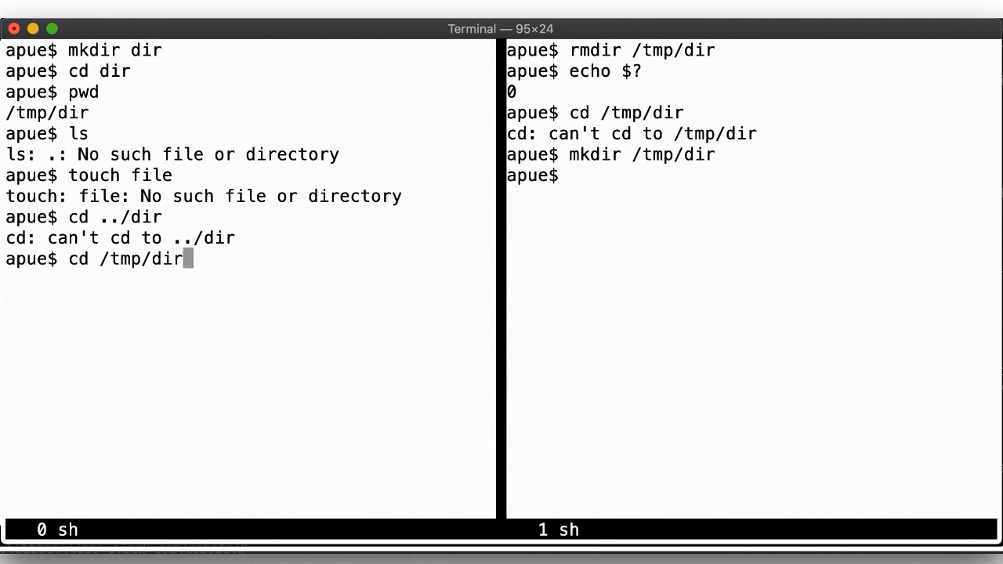
key(Return)
text(toch)
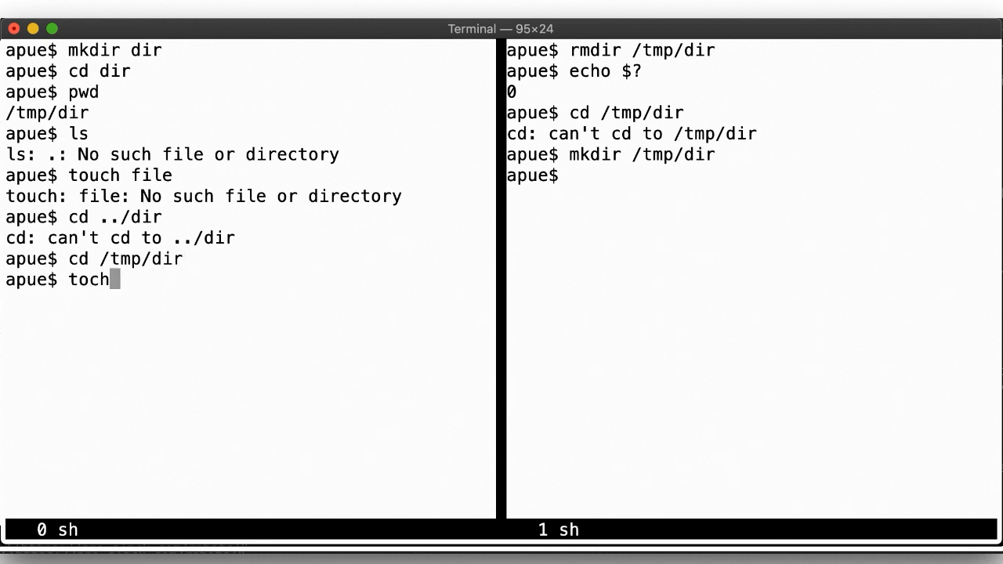
key(BackSpace)
key(BackSpace)
text(uch file)
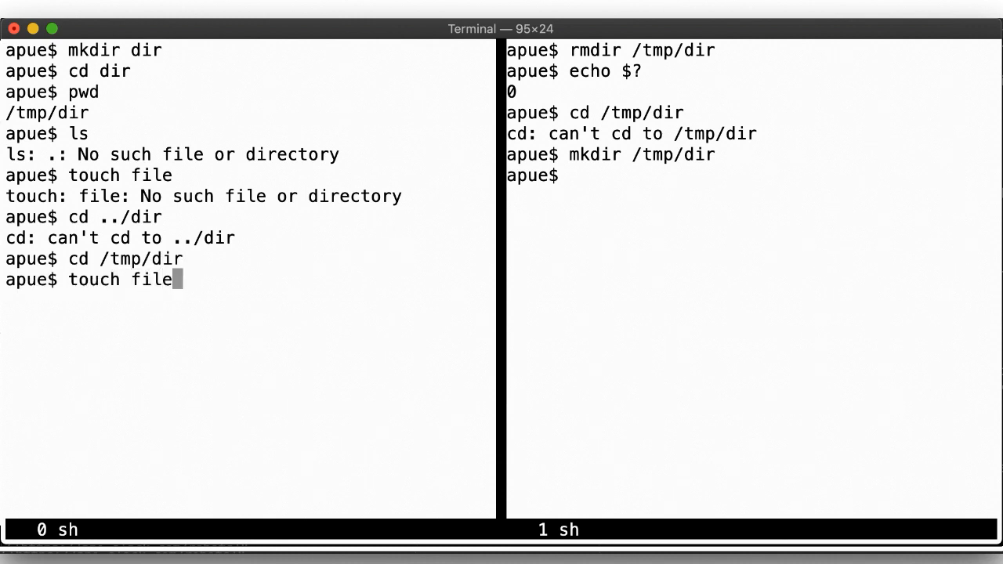
key(Return)
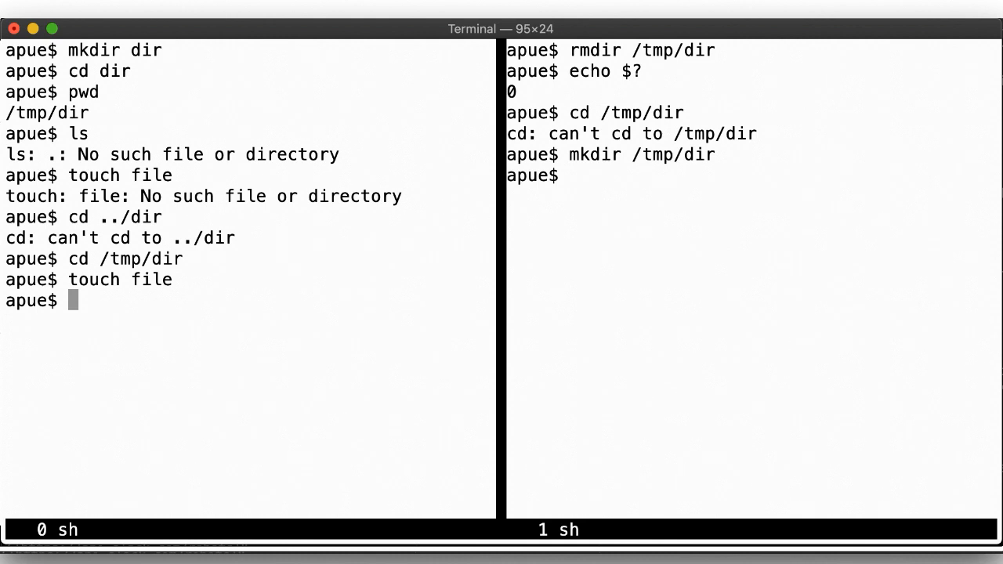
text(pwd)
key(Return)
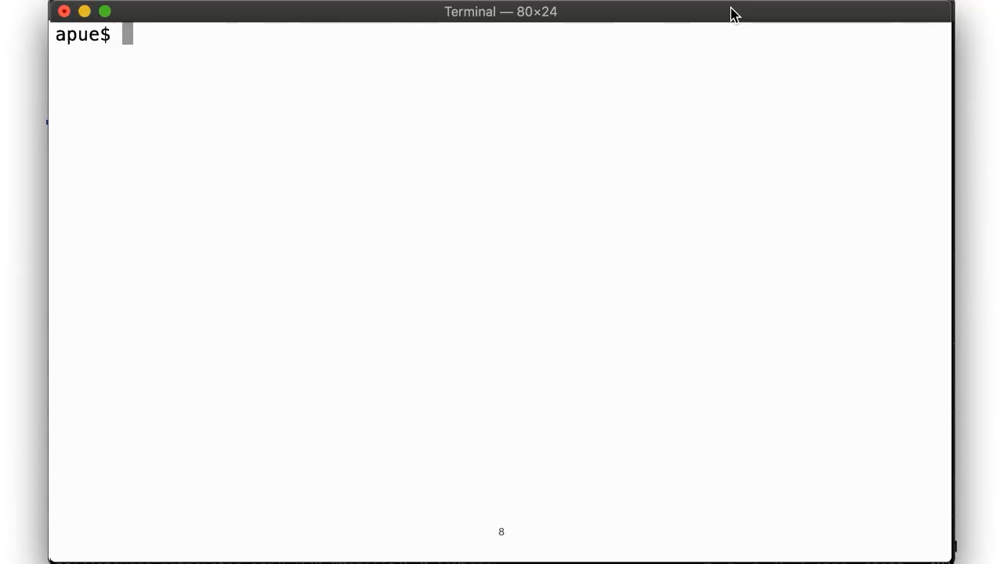
text(mkdir)
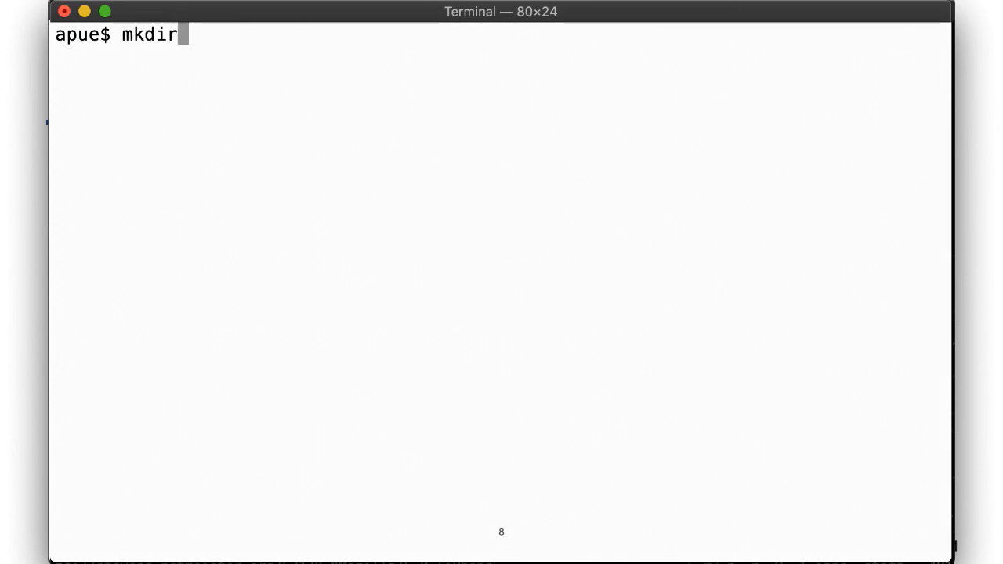
text( dir)
Create dir with a file containing foo and show its permissions with ls -ld.
key(Return)
text(e)
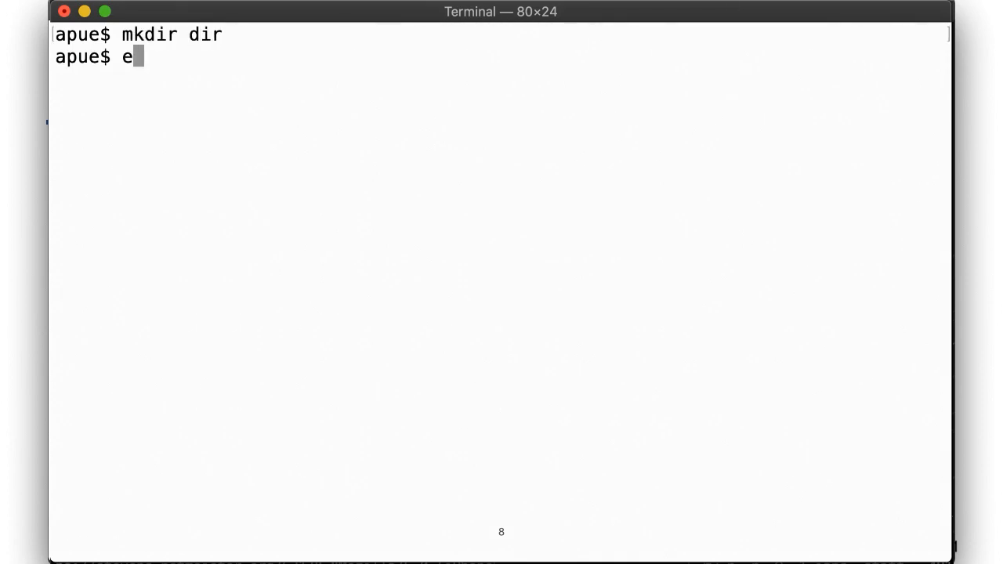
text(cho foo > )
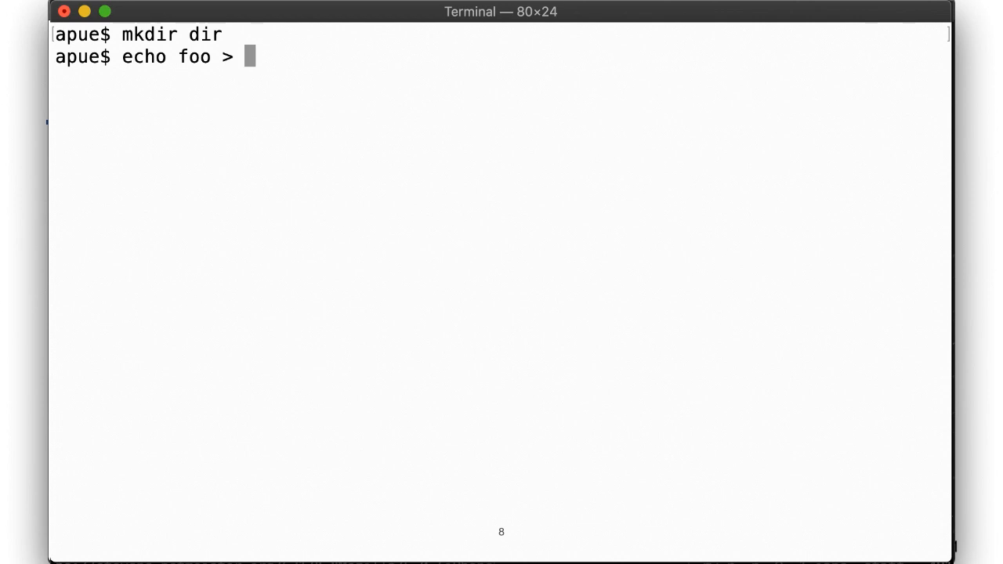
text(dir/file)
key(Return)
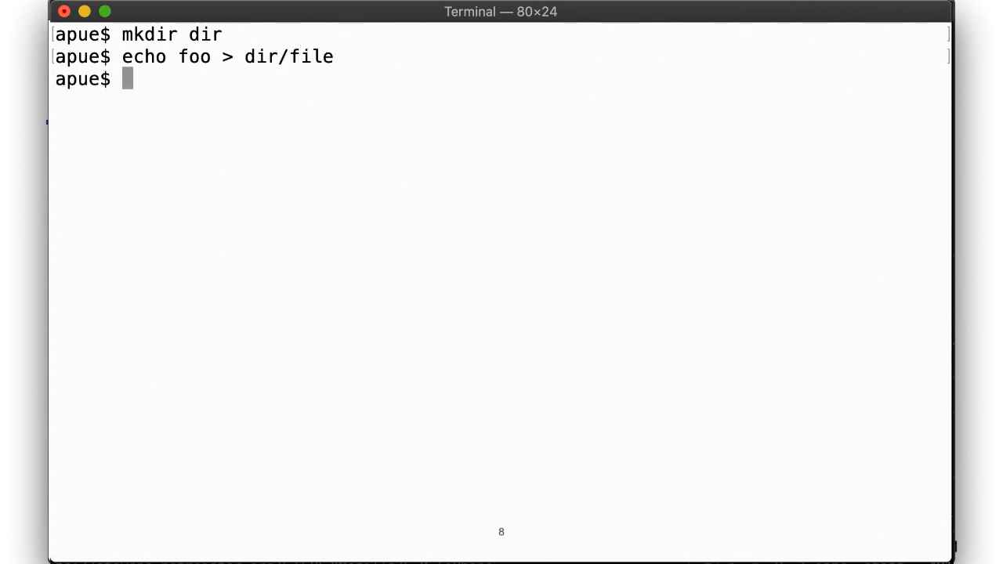
text(ls -ld dir)
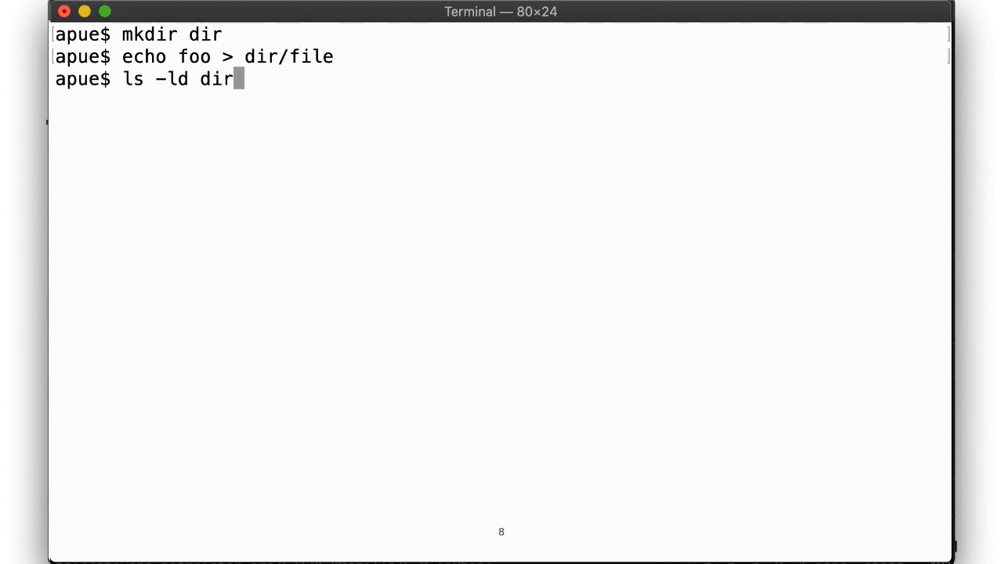
key(Return)
text(chmod -x )
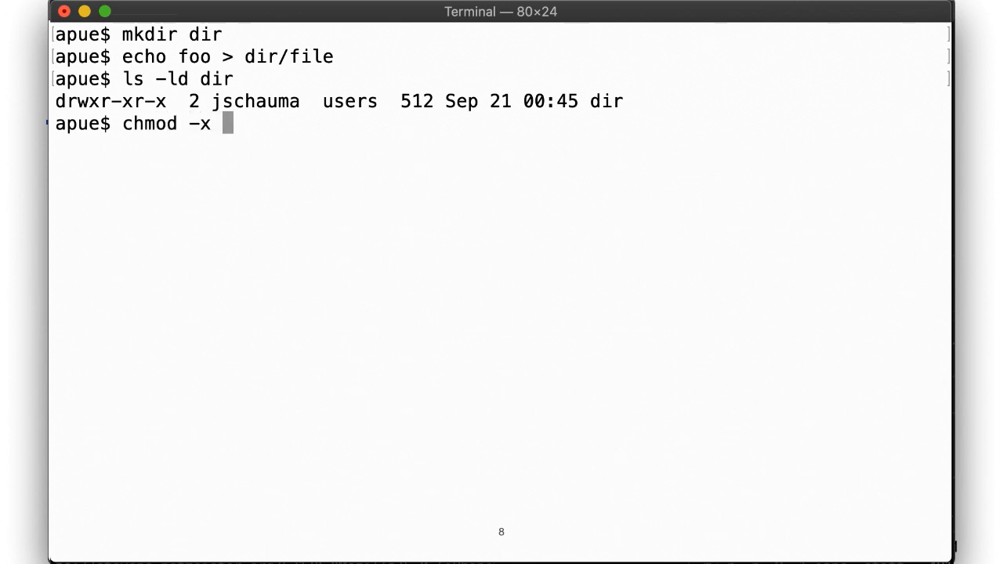
text(dir)
With chmod -x dir, show ls still lists dir but cat dir/file is denied.
key(Return)
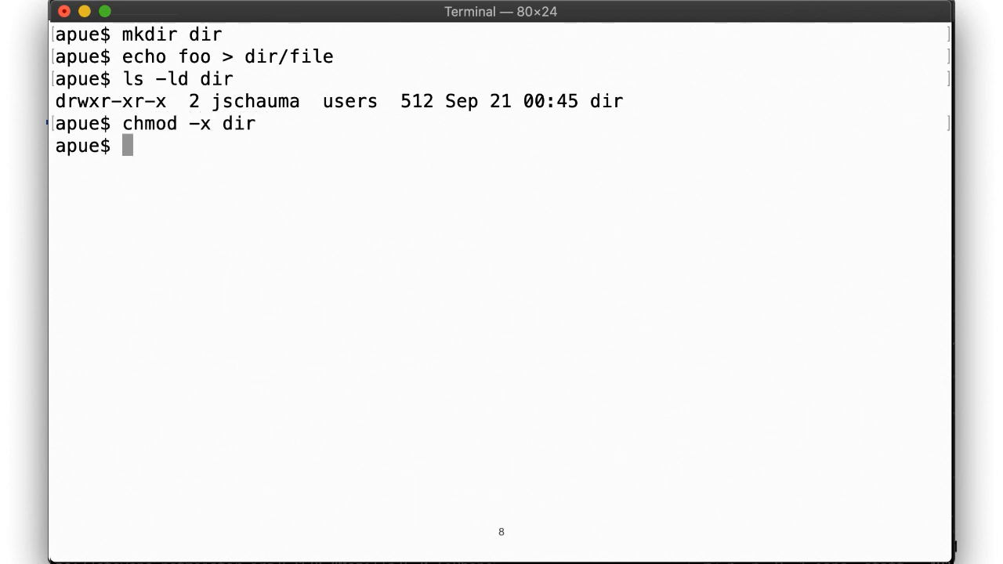
text(ls -)
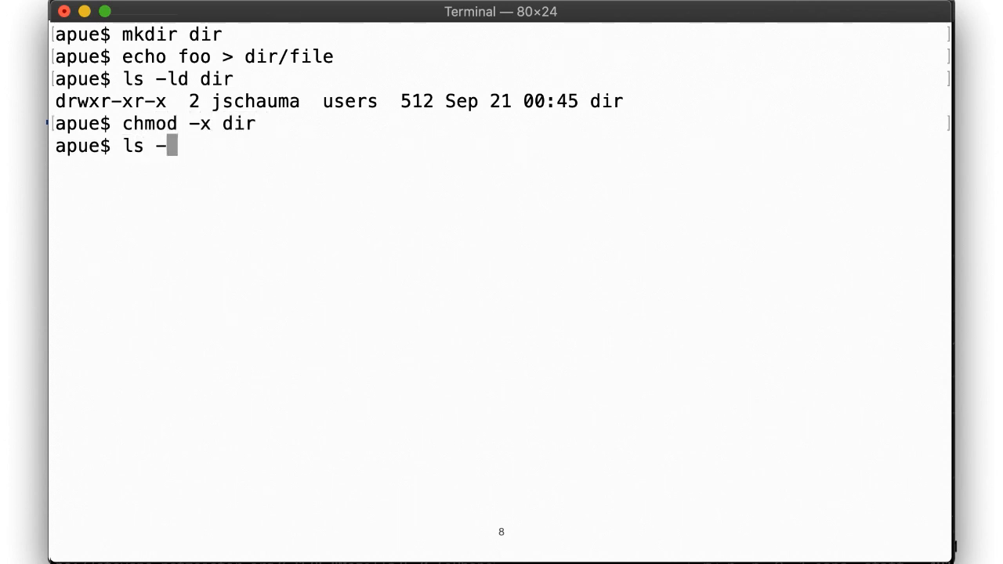
text(ld dir)
key(Return)
text(ls)
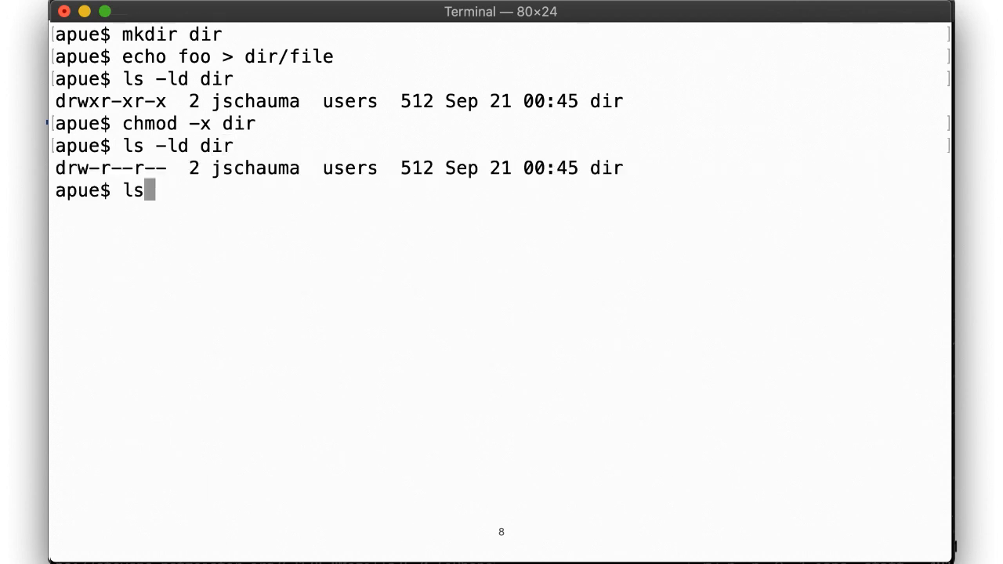
text( dir)
key(Return)
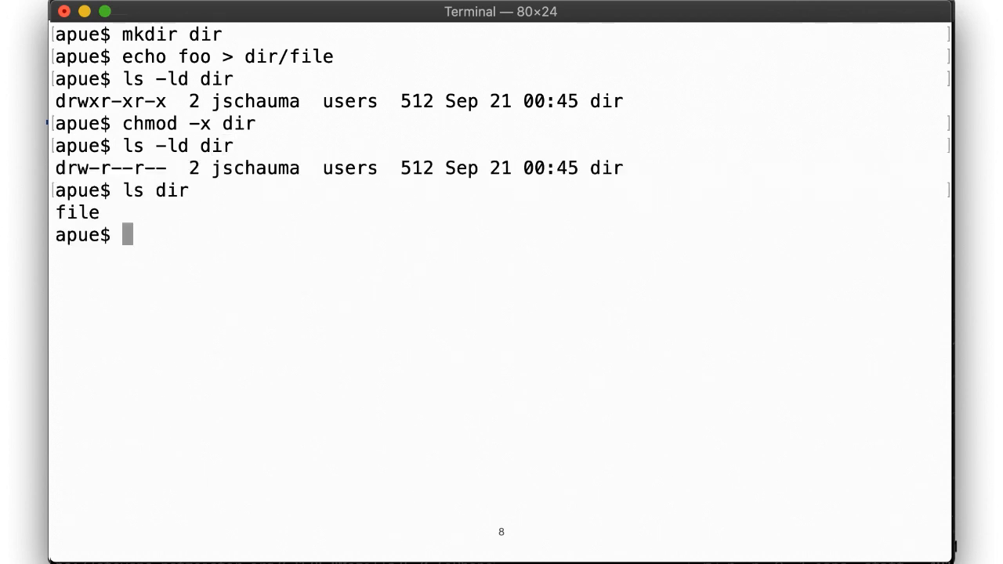
text(cat dir/fi)
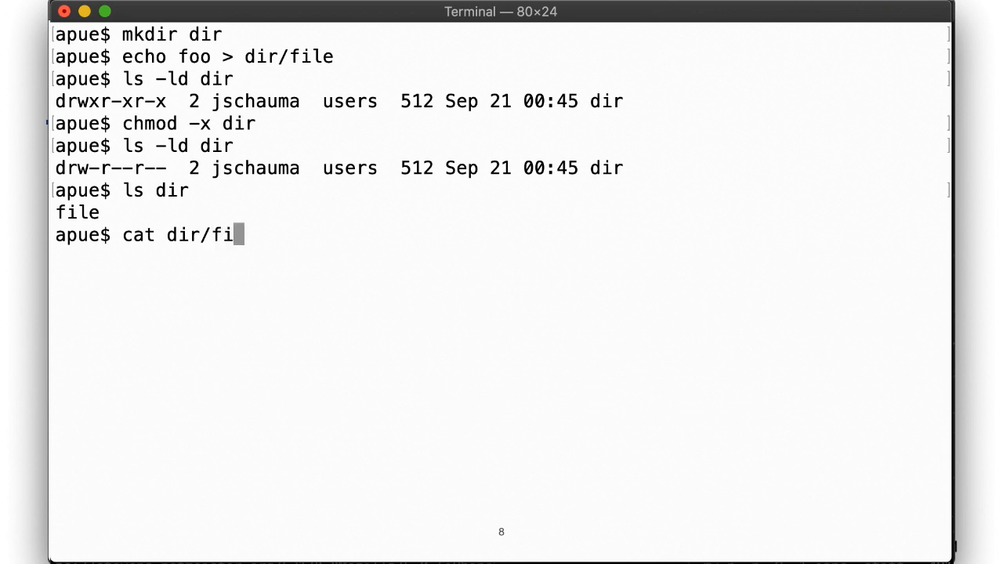
text(le)
key(Return)
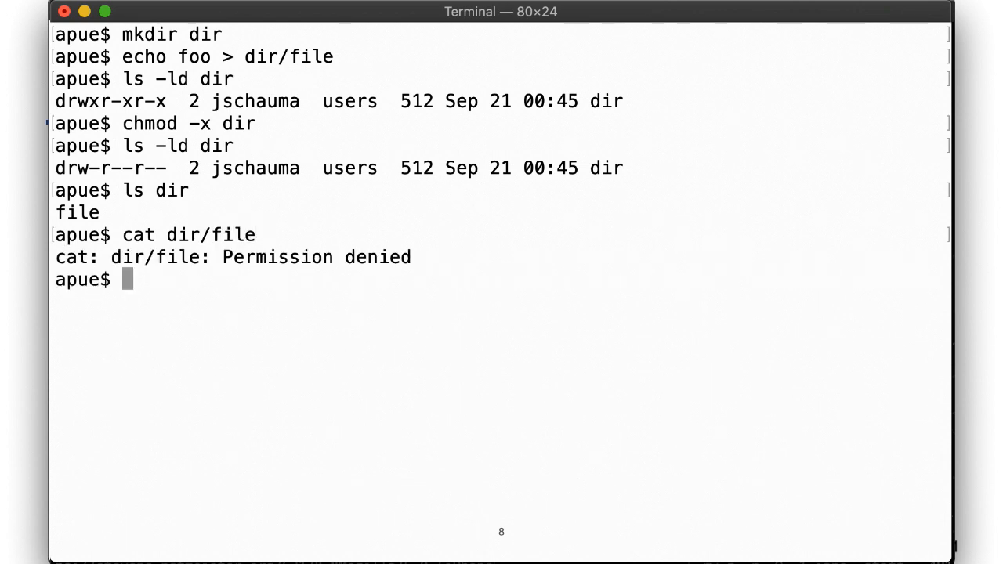
text(cj)
key(BackSpace)
text(hmod +x,-)
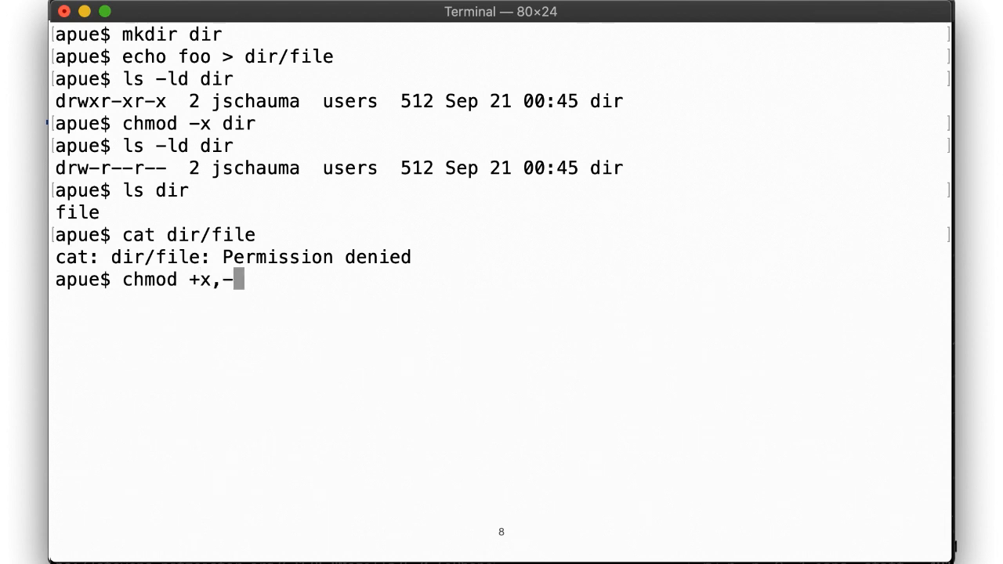
text(r dir)
With chmod +x,-r dir, cat dir/file works but ls dir and rm -fr dir fail.
key(Return)
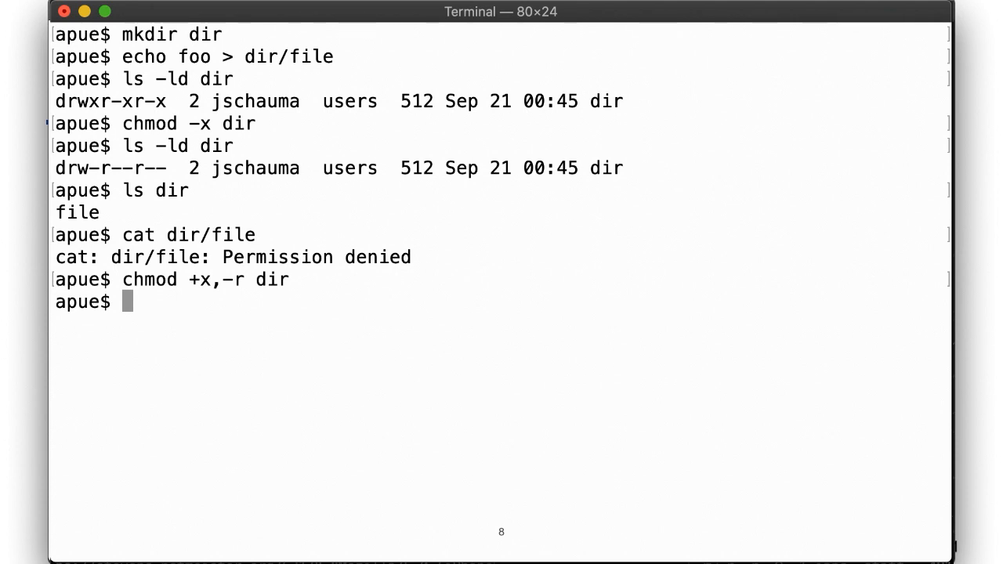
text(ls -d)
key(BackSpace)
key(BackSpace)
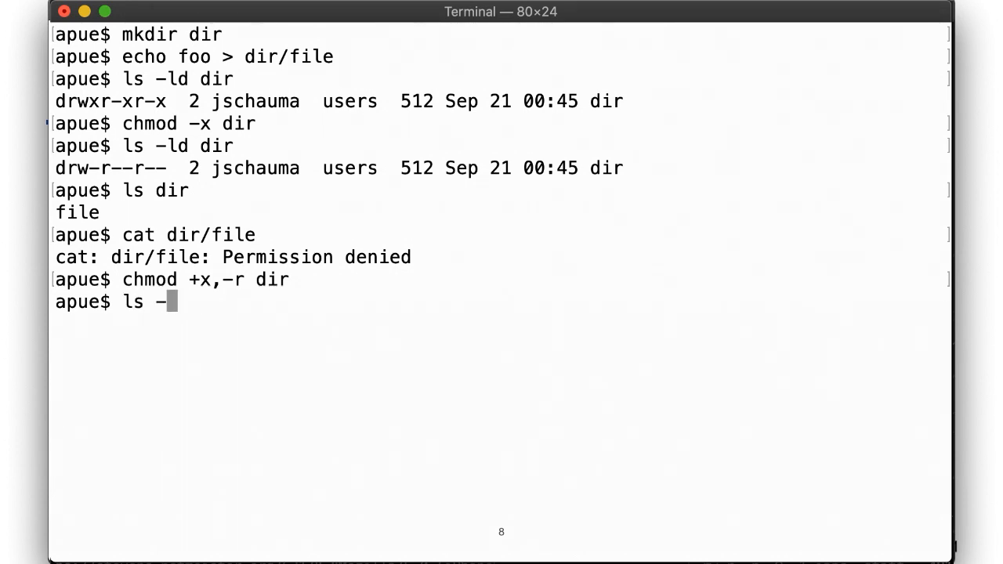
text(ld dir)
key(Return)
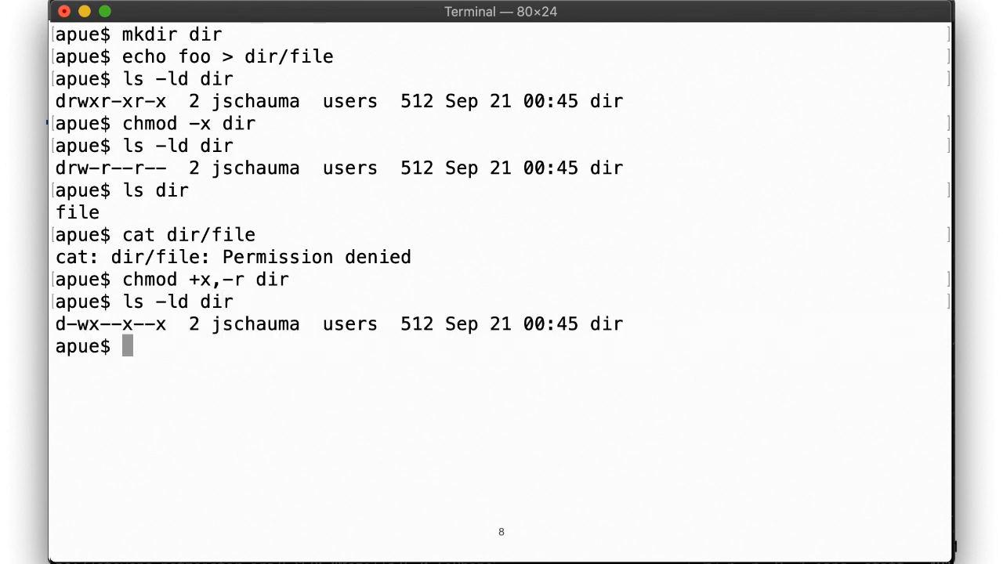
text(cat dir/)
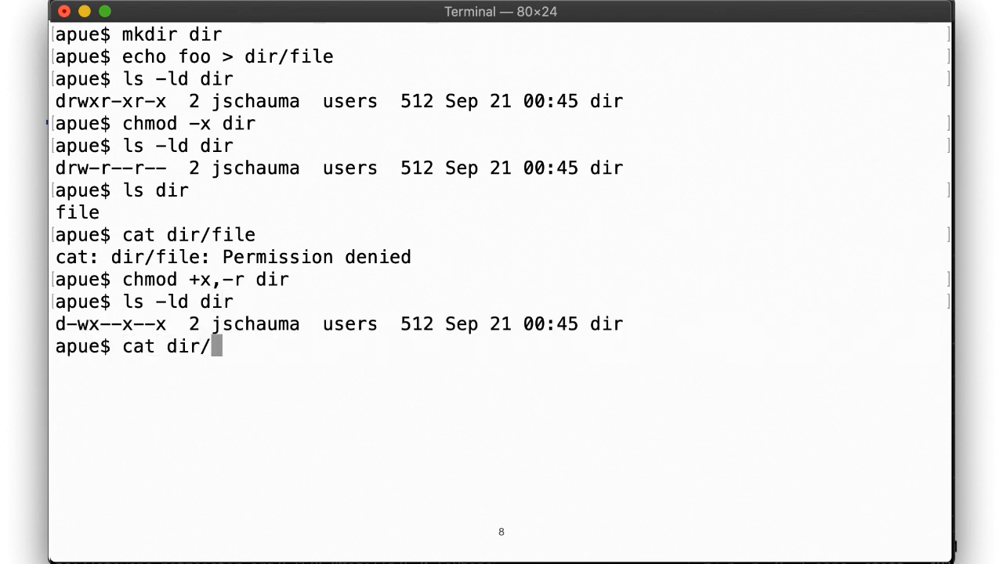
text(file)
key(Return)
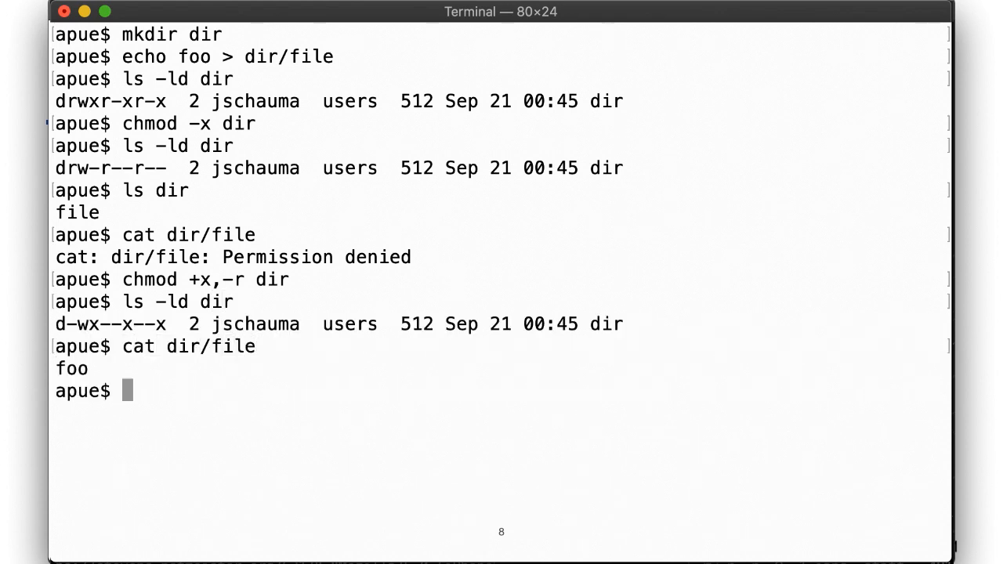
text(ls dir)
key(Return)
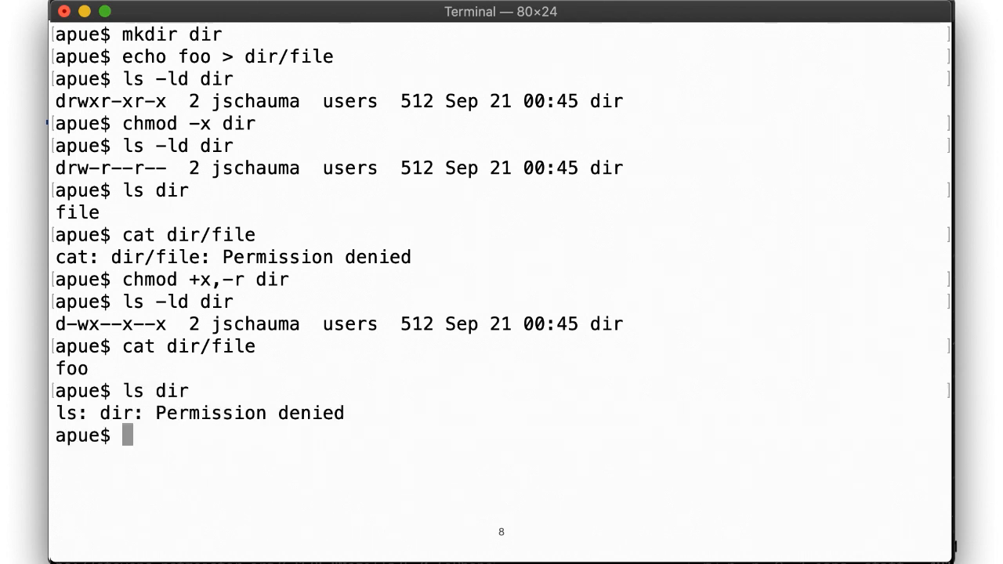
text(rm -f)
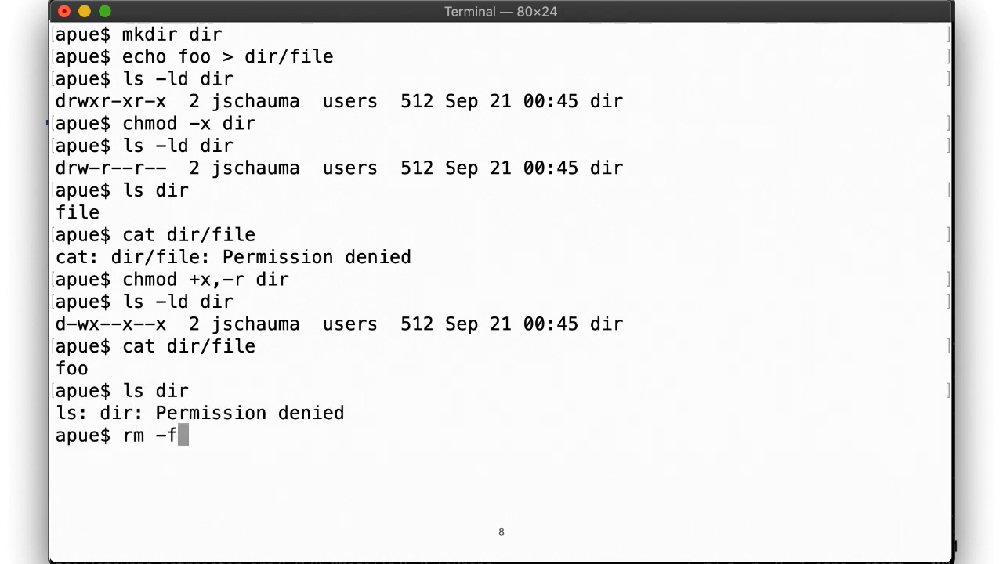
text(r dir)
key(Return)
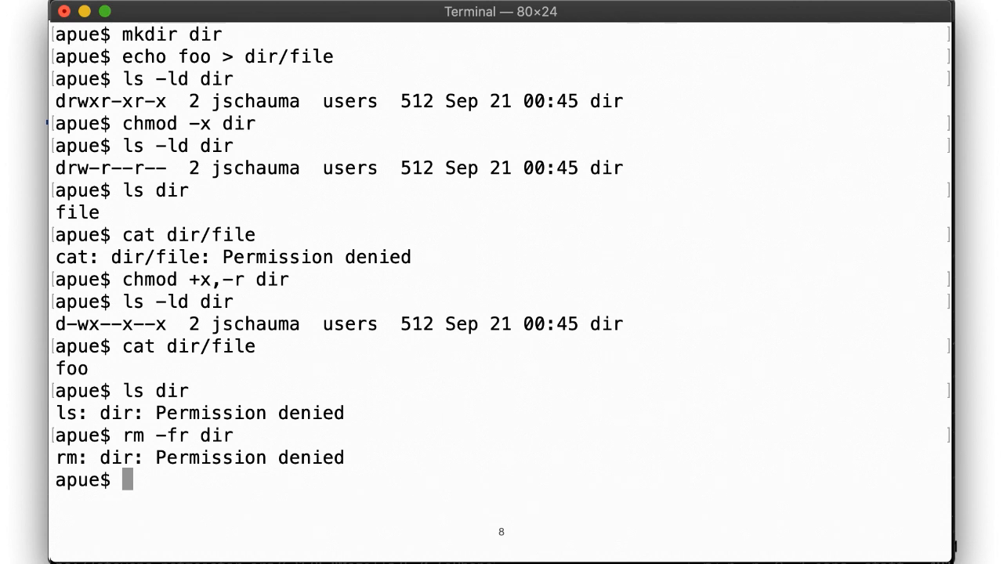
text(chmod -x,)
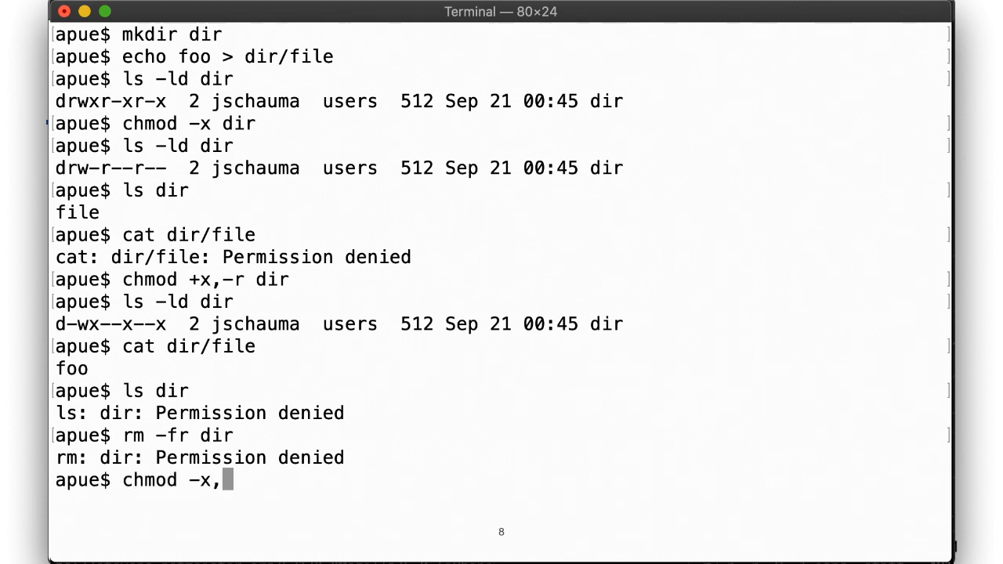
text(+r dir)
With chmod -x,+r rm still fails; restore +x and delete dir with rm -fr.
key(Return)
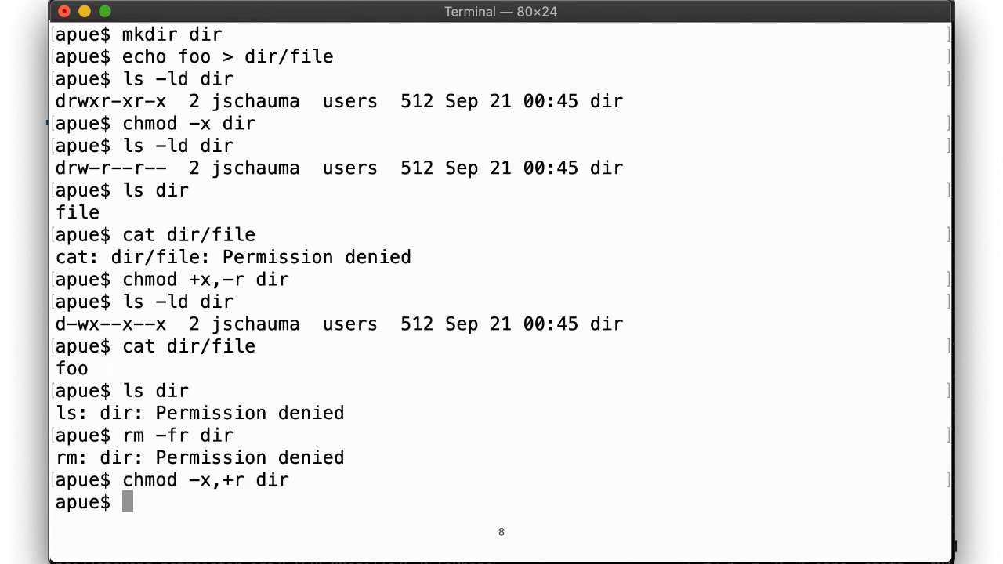
text(rm -fr dir)
key(Return)
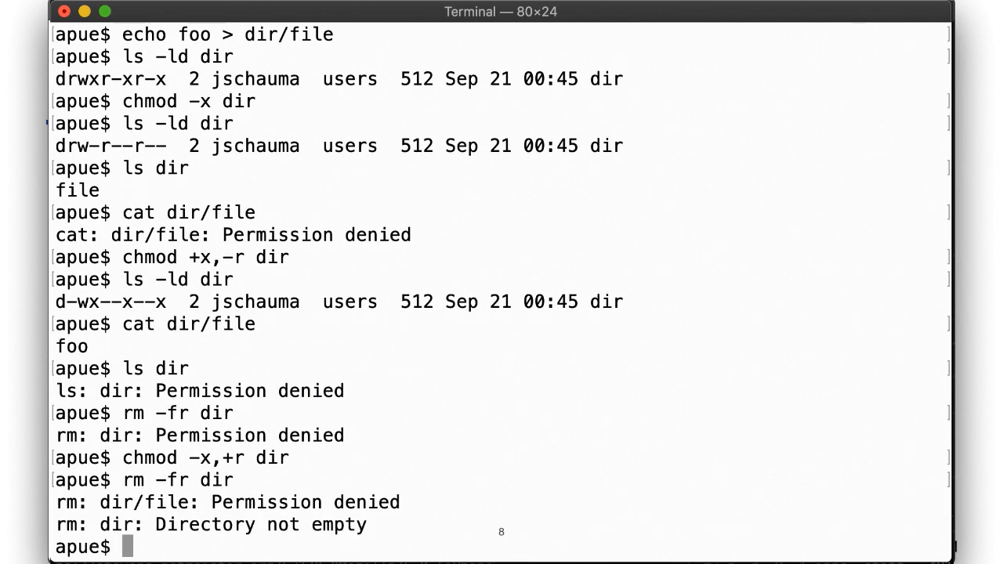
text(c)
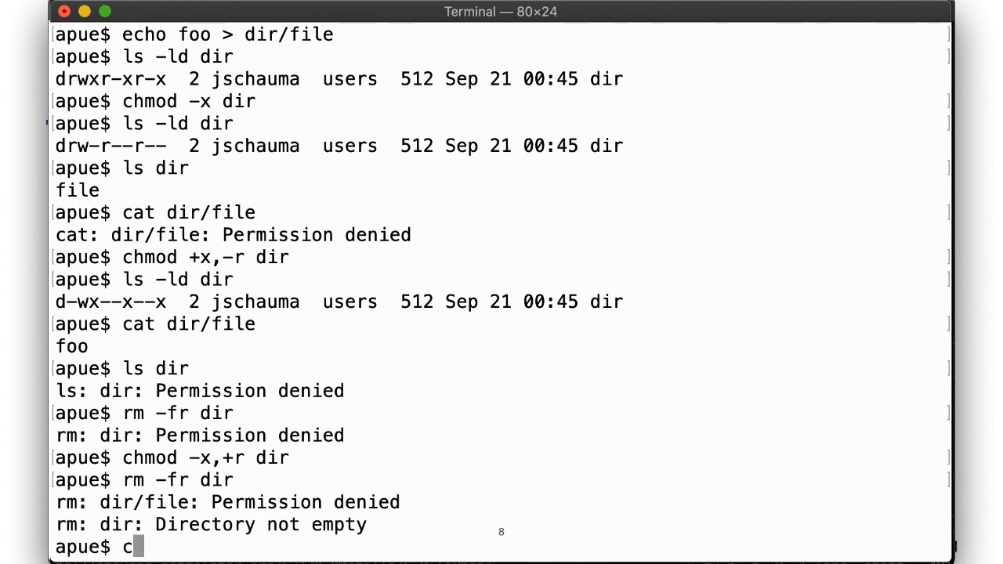
text(hmod +x dir)
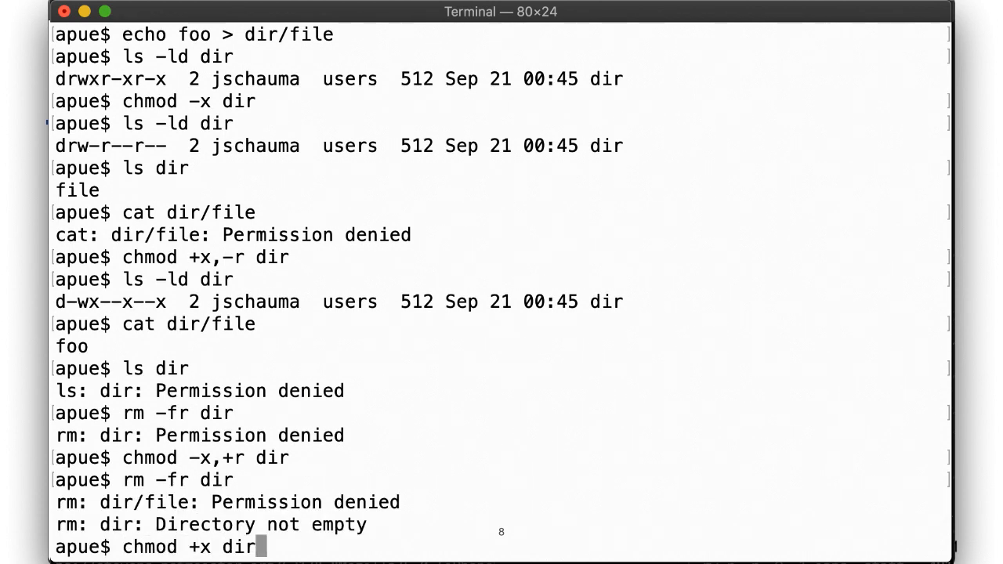
key(Return)
text(rm -fr dir)
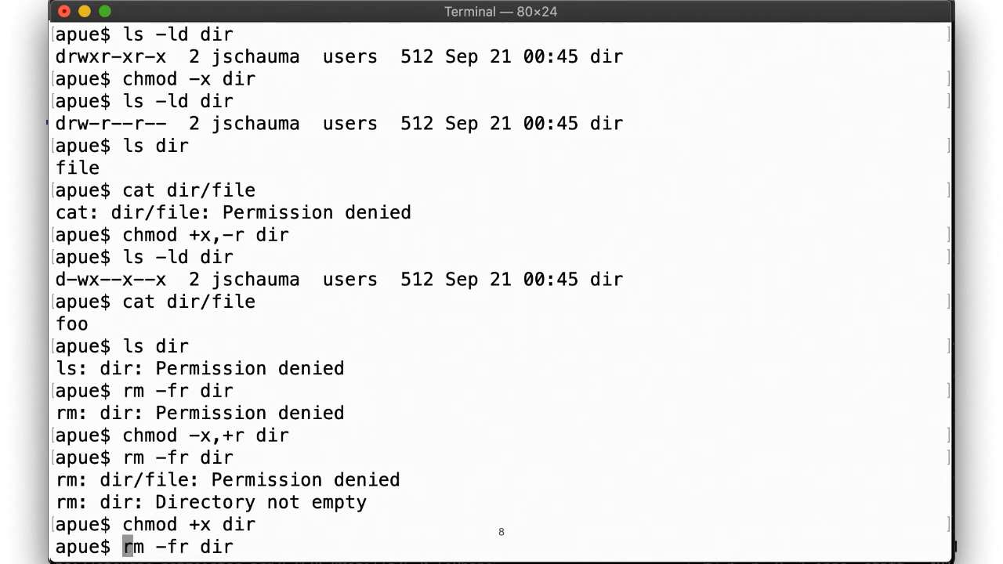
key(Return)
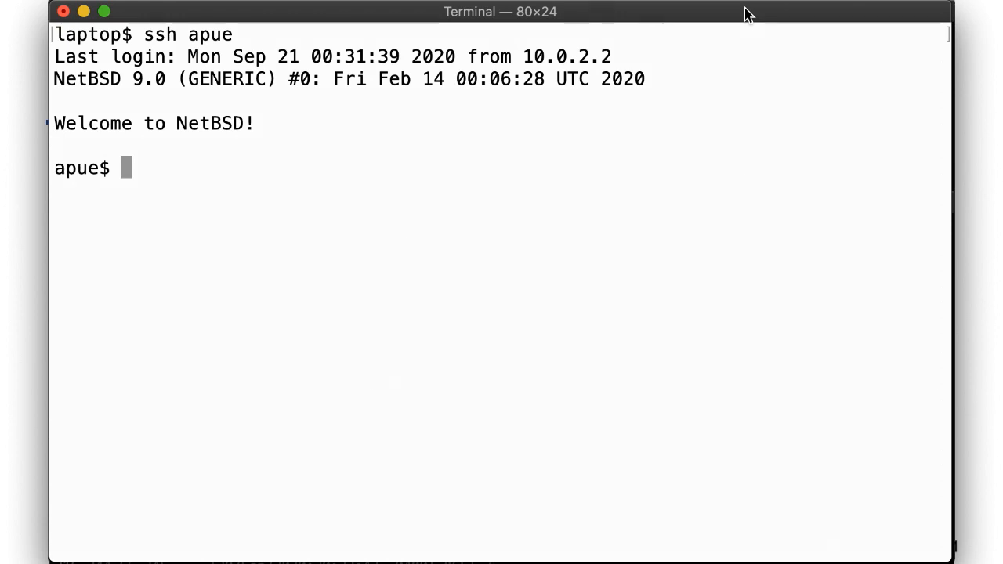
text(cd 04)
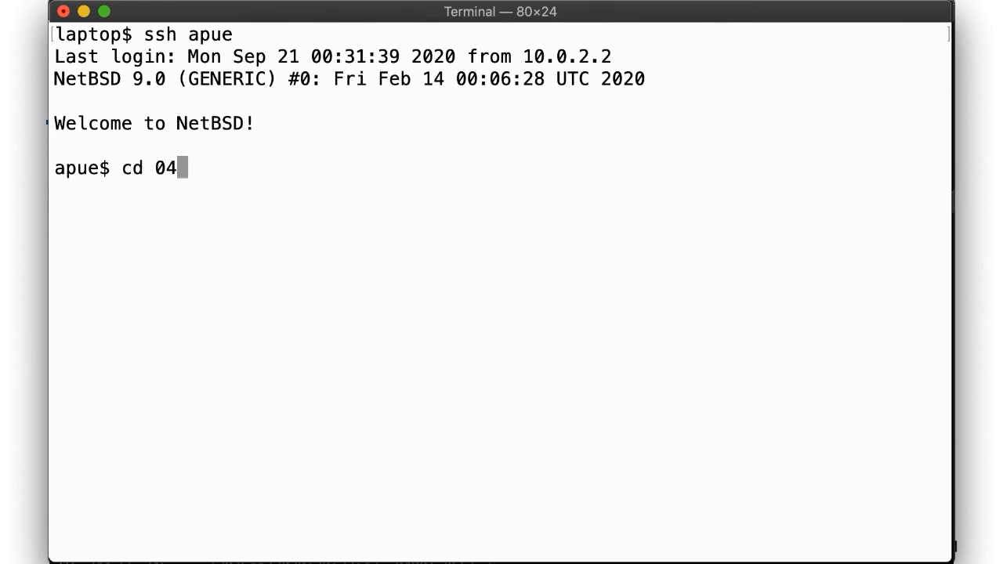
Enter the 04 directory, cat cd.c, and compile it with cc cd.c.
key(Return)
text(cat cd.c)
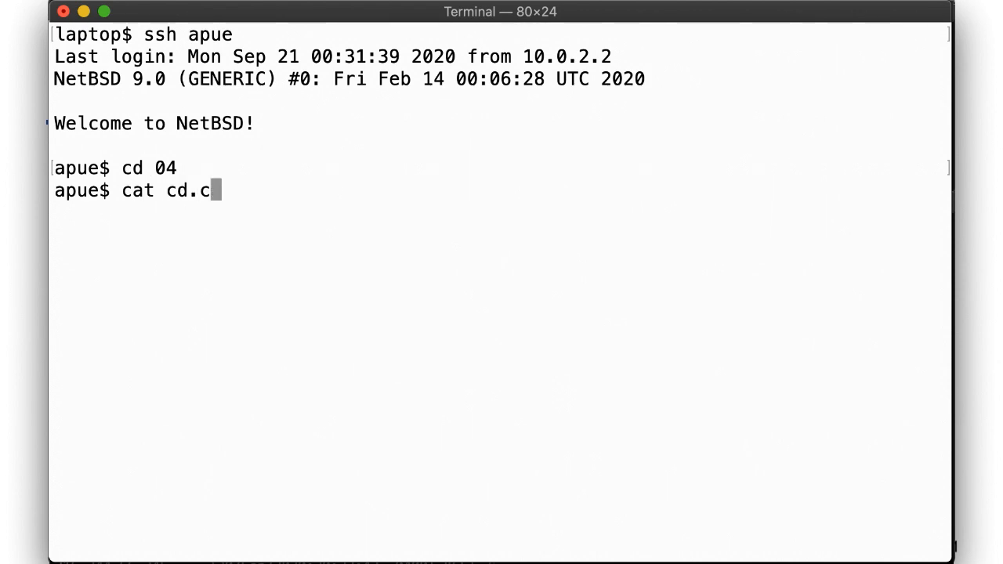
key(Return)
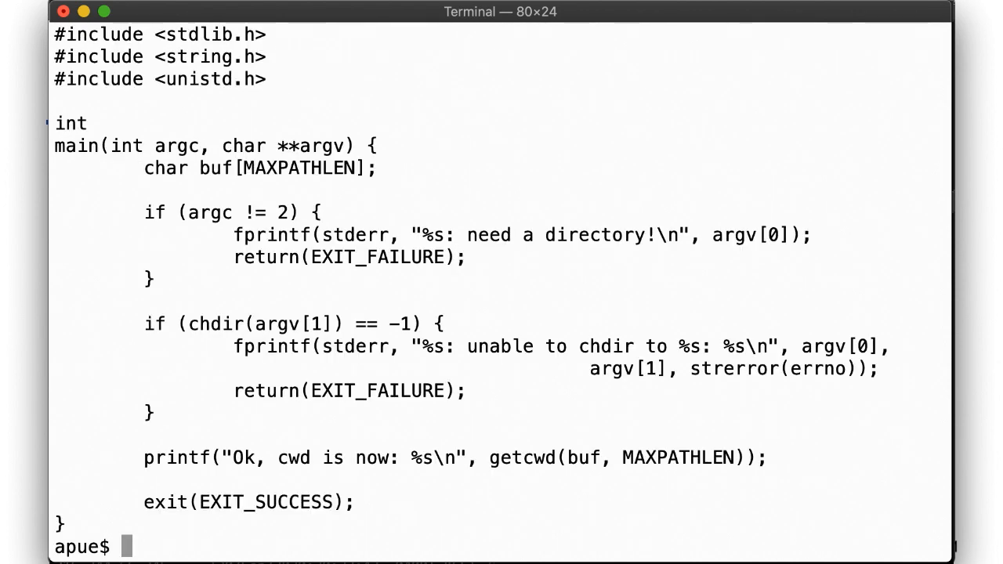
text(c)
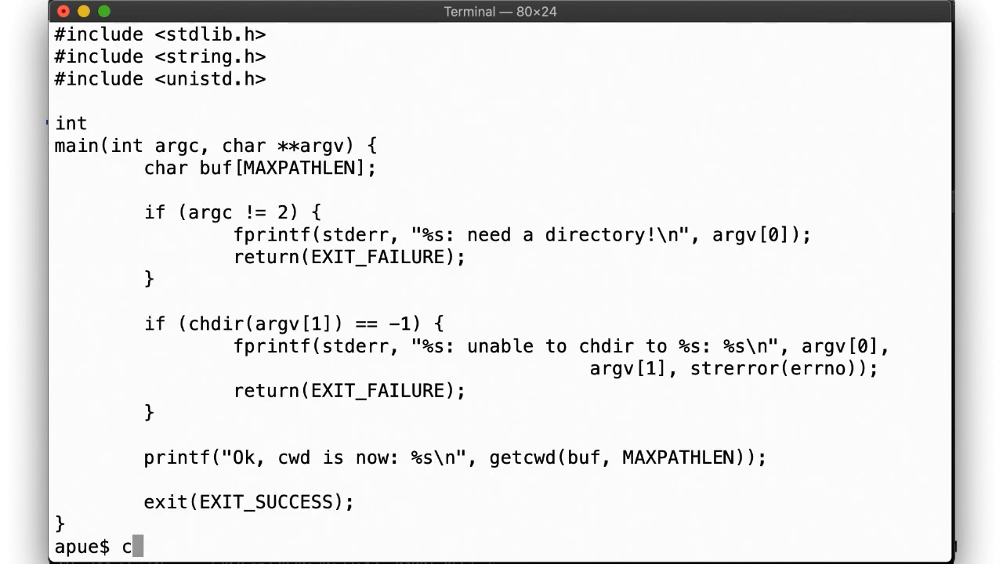
text(c cd.c)
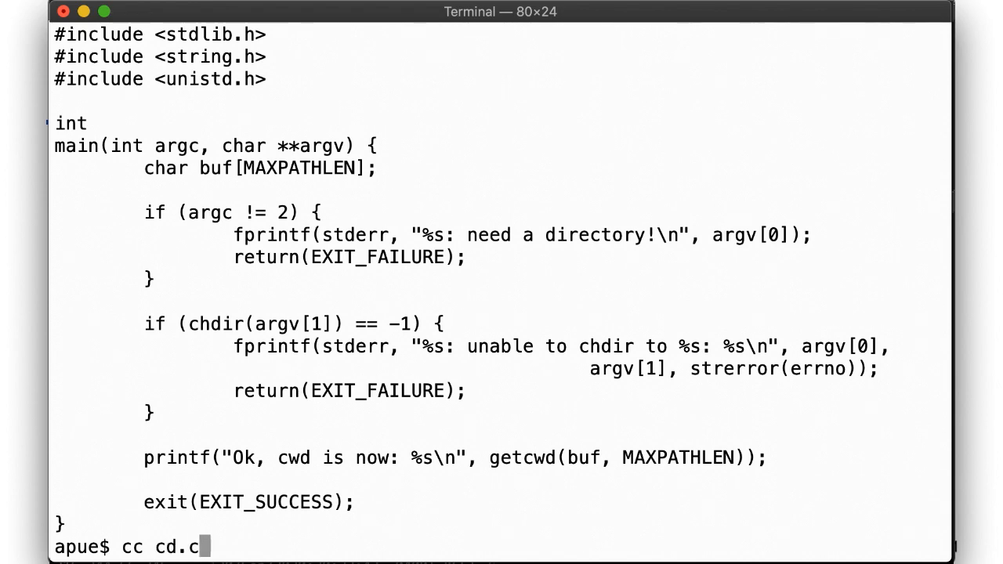
key(Return)
text(./a.out )
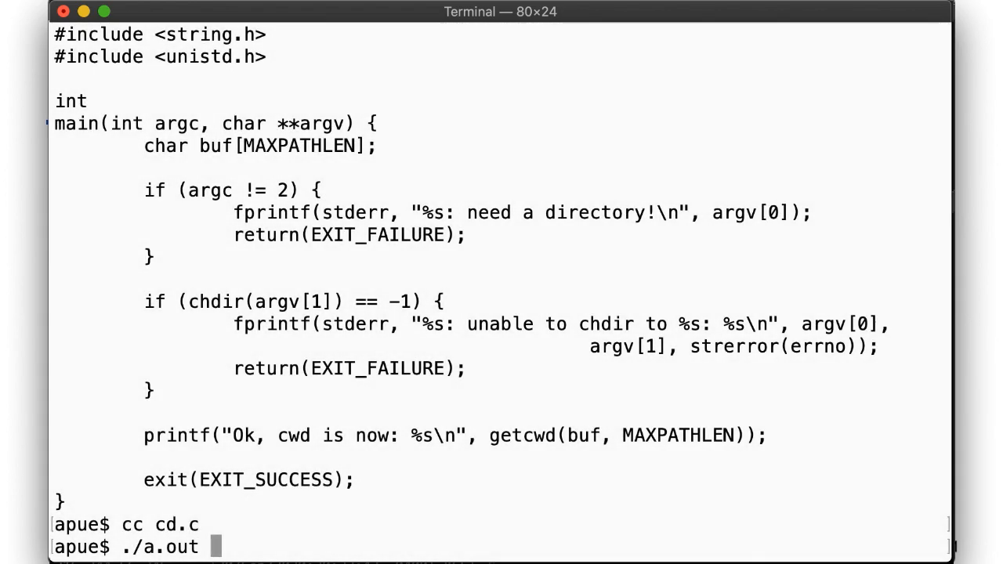
text(/tmp)
Run ./a.out /tmp and ./a.out .. with pwd unchanged, then builtin cd /tmp moves the shell.
key(Return)
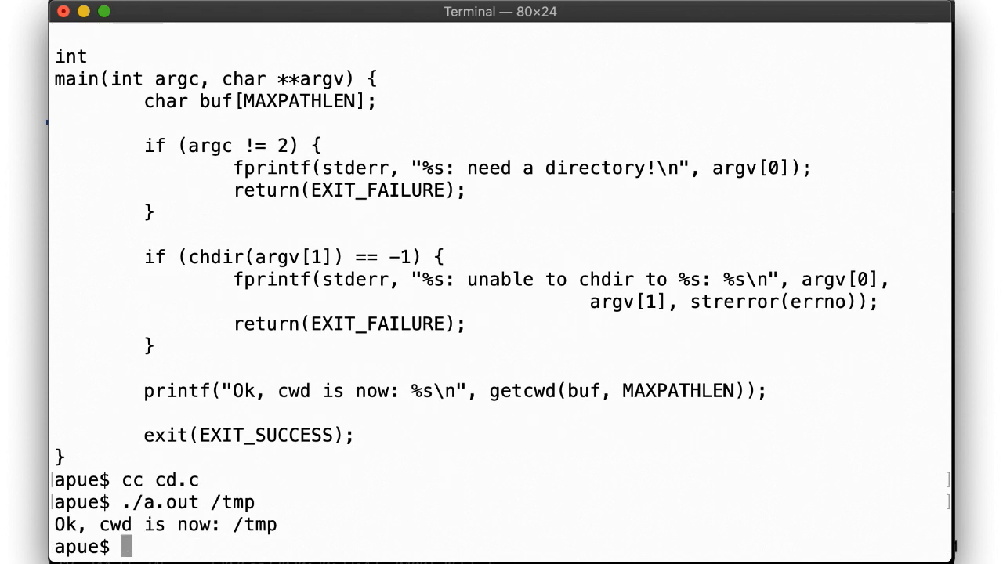
text(pwd)
key(Return)
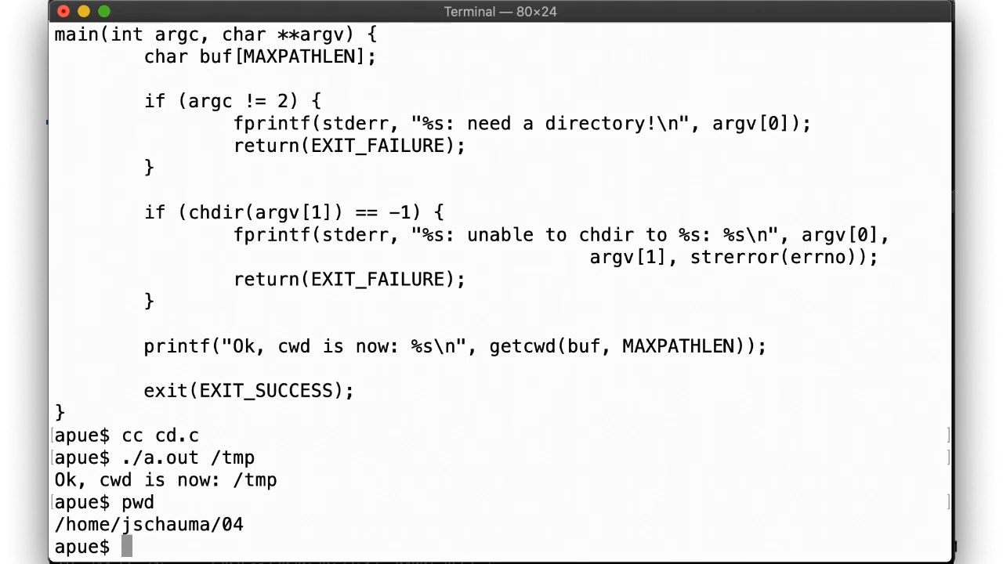
text(./a.out ..)
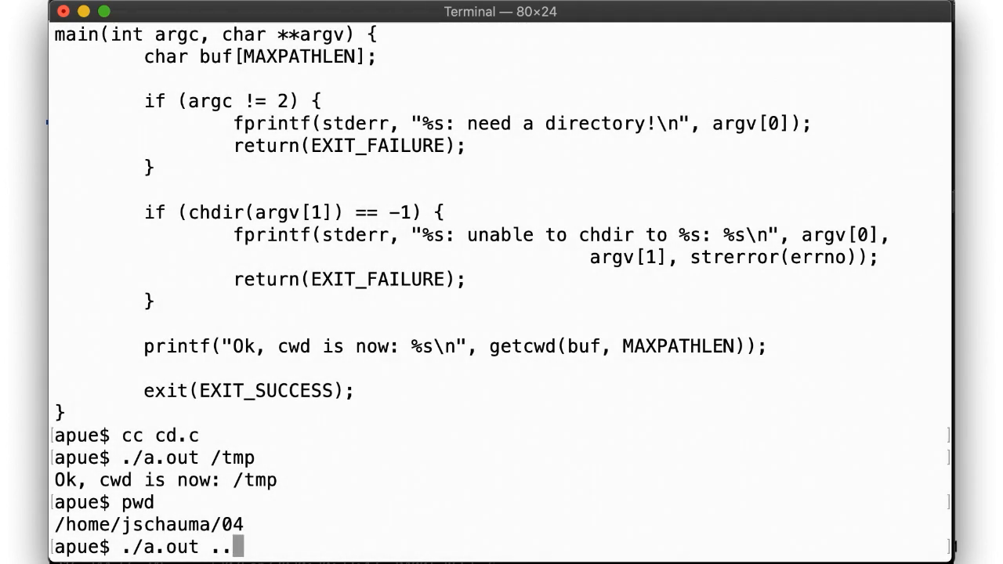
key(Return)
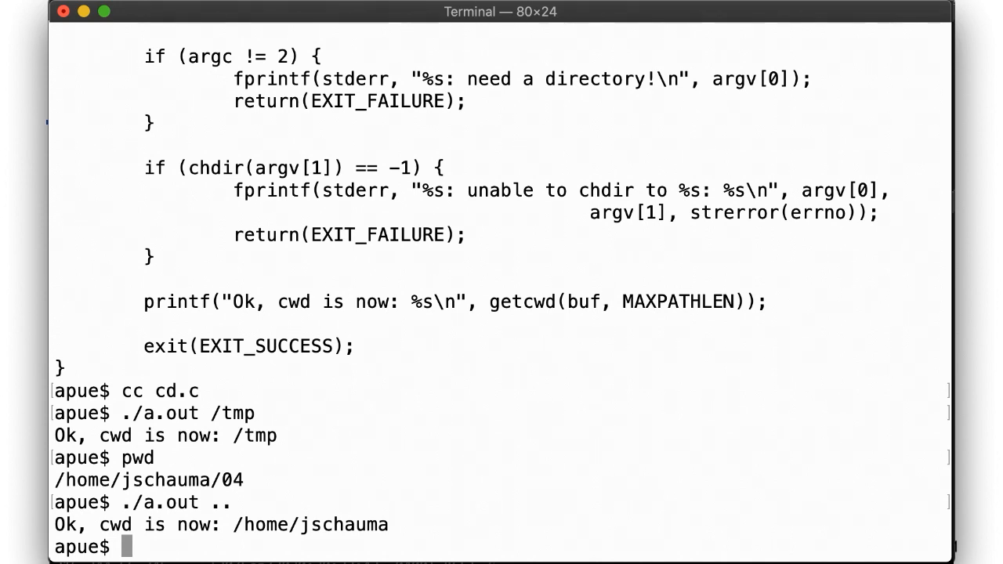
text(pwd)
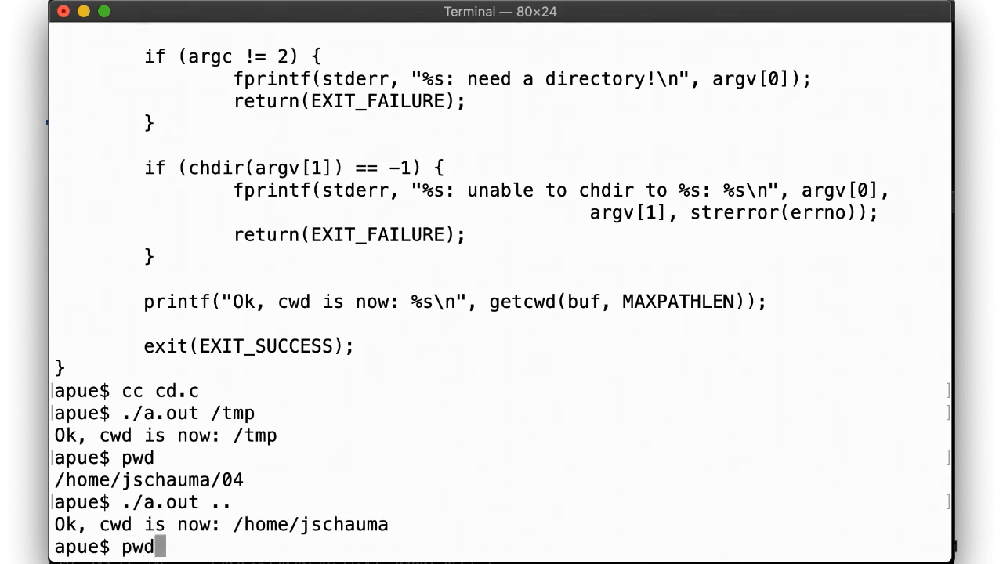
key(Return)
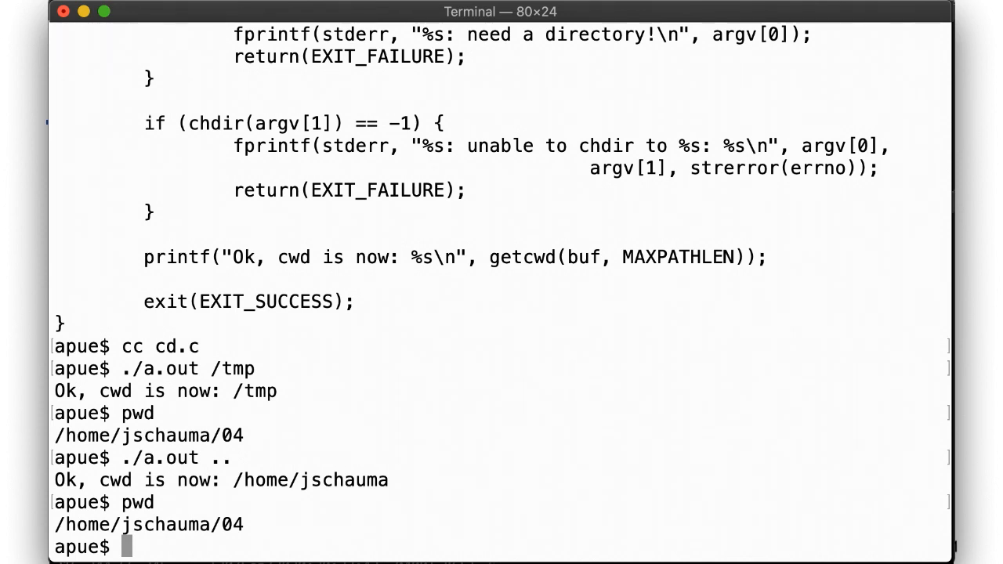
text(cd )
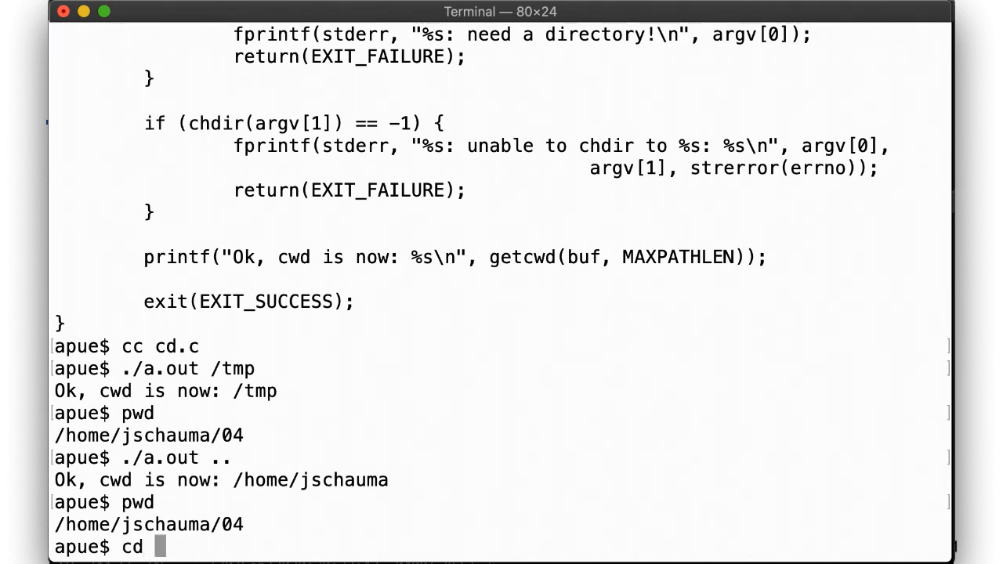
text(/tmp)
key(Return)
text(pwd)
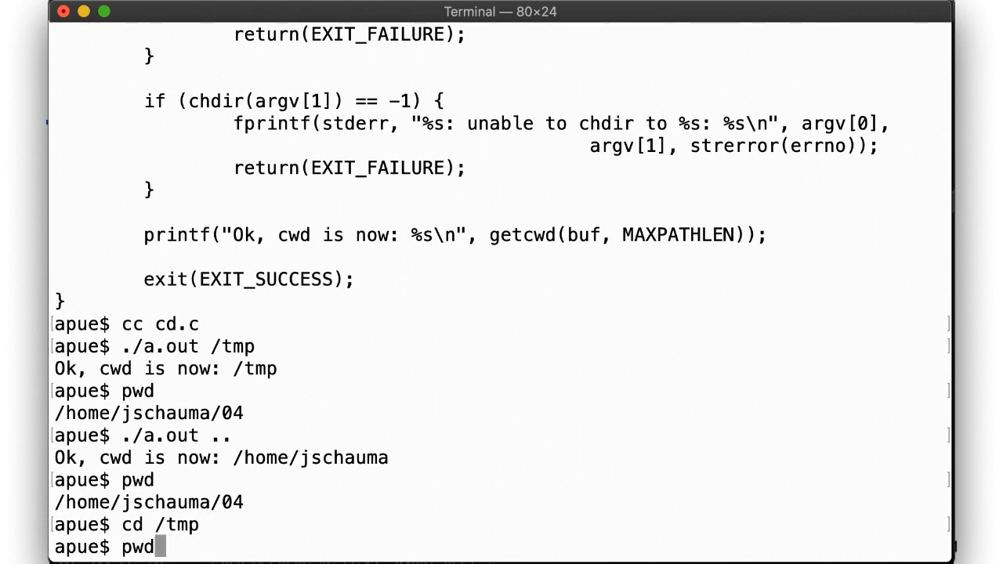
key(Return)
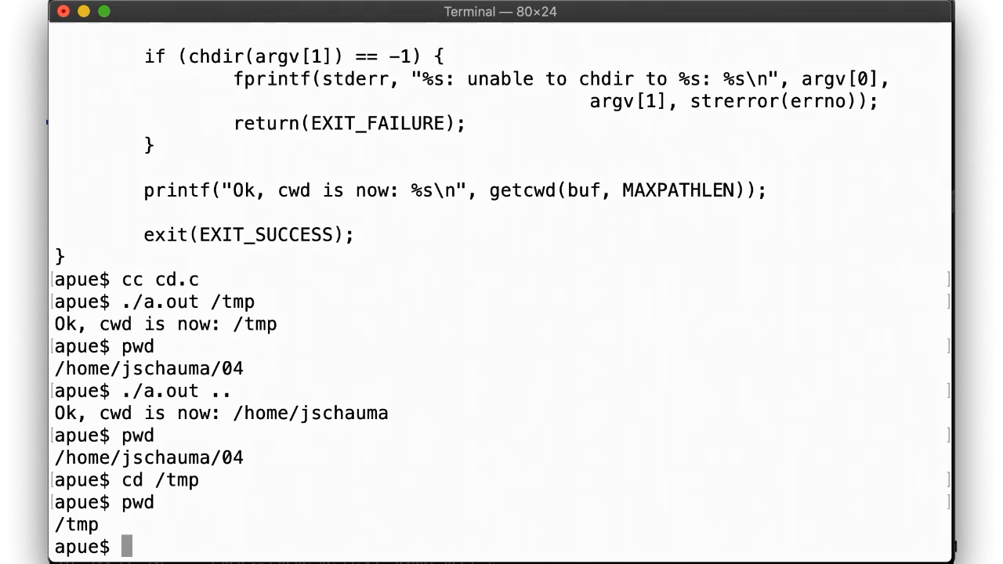
text(which cd)
Show which cd finds nothing, type cd reports a builtin, then exit the NetBSD session.
key(Return)
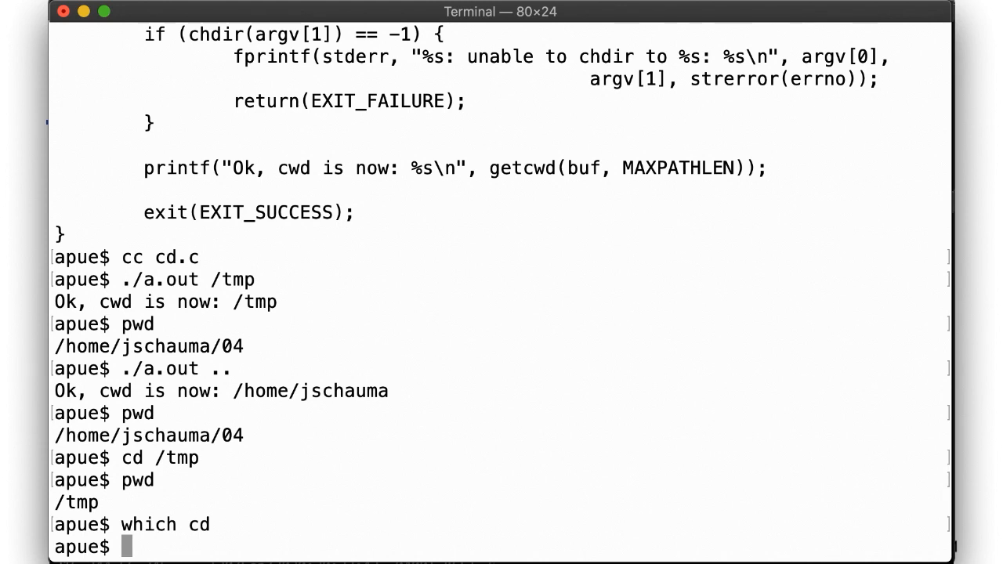
text(type cd)
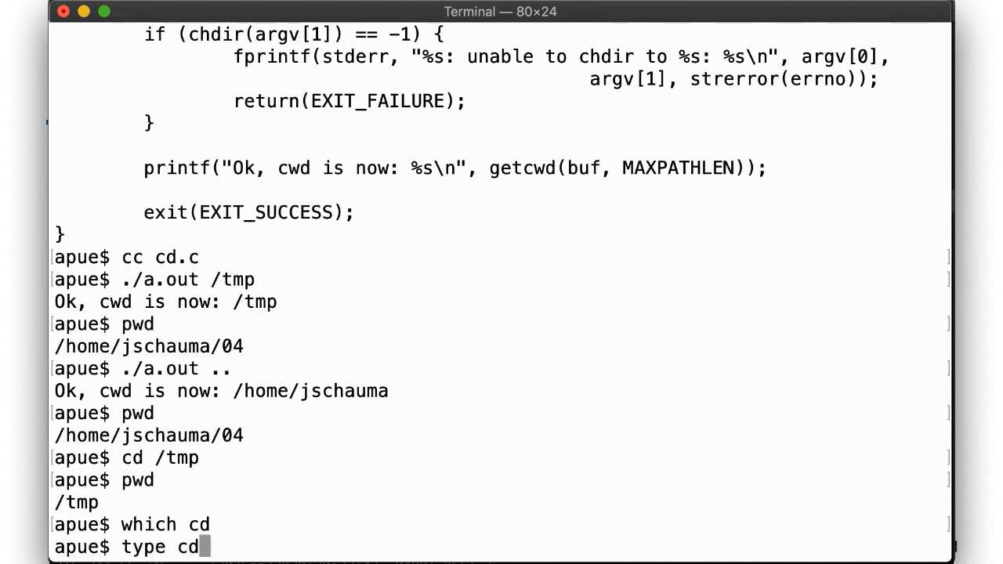
key(Return)
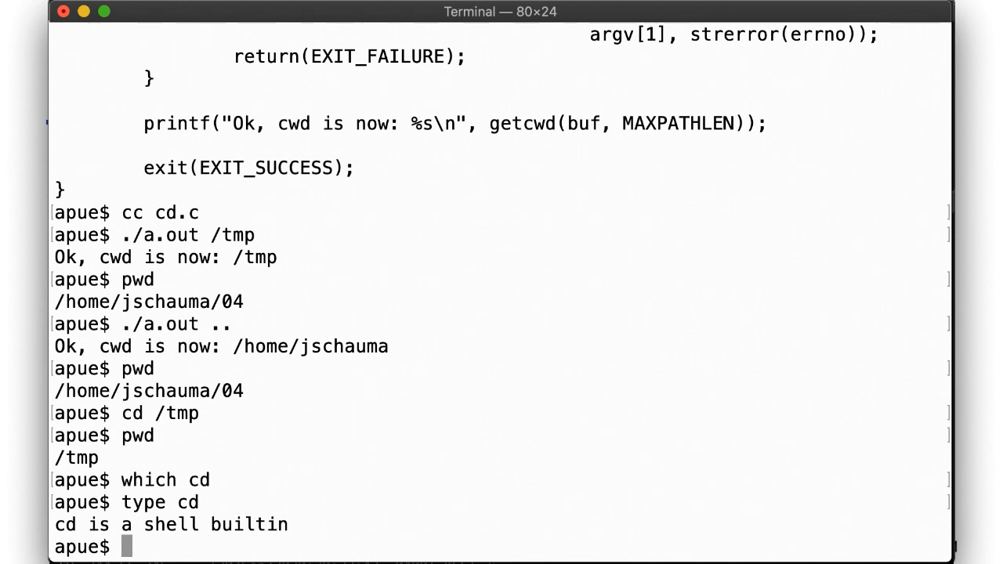
text(ex)
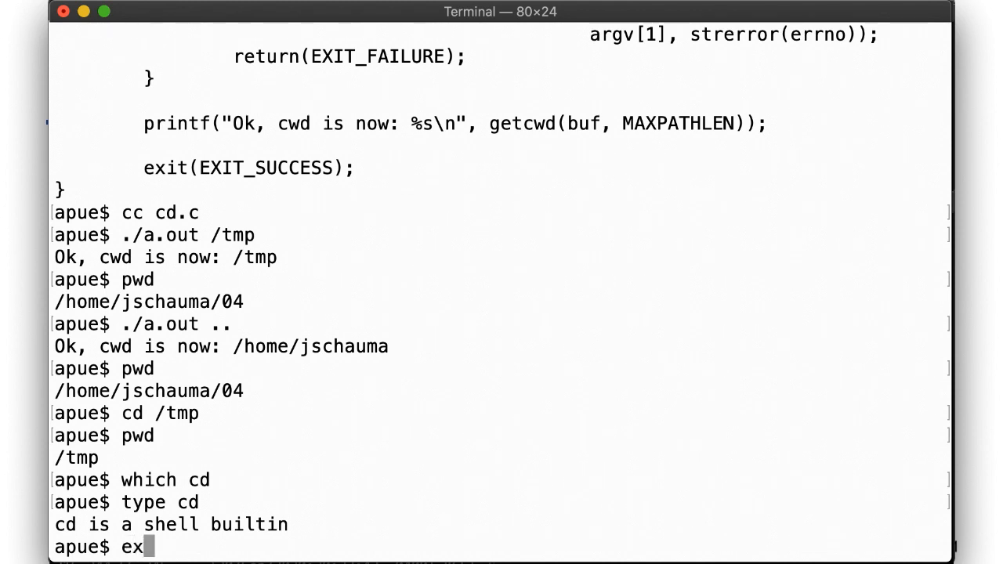
text(it)
key(Return)
text(w)
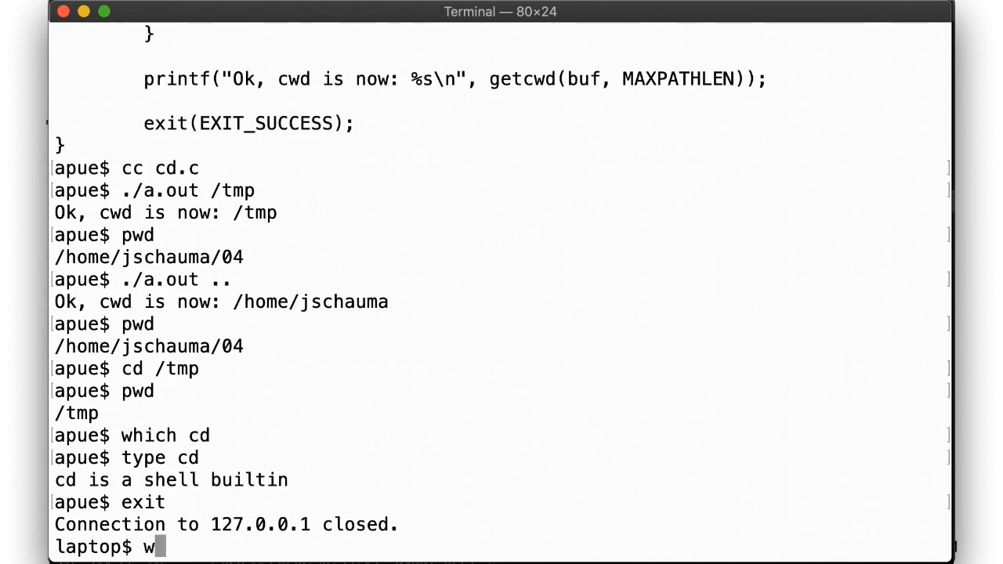
text(hich cd)
Show /usr/bin/cd /tmp leaves pwd unchanged, cat reveals a wrapper script, and type cd reports a builtin.
key(Return)
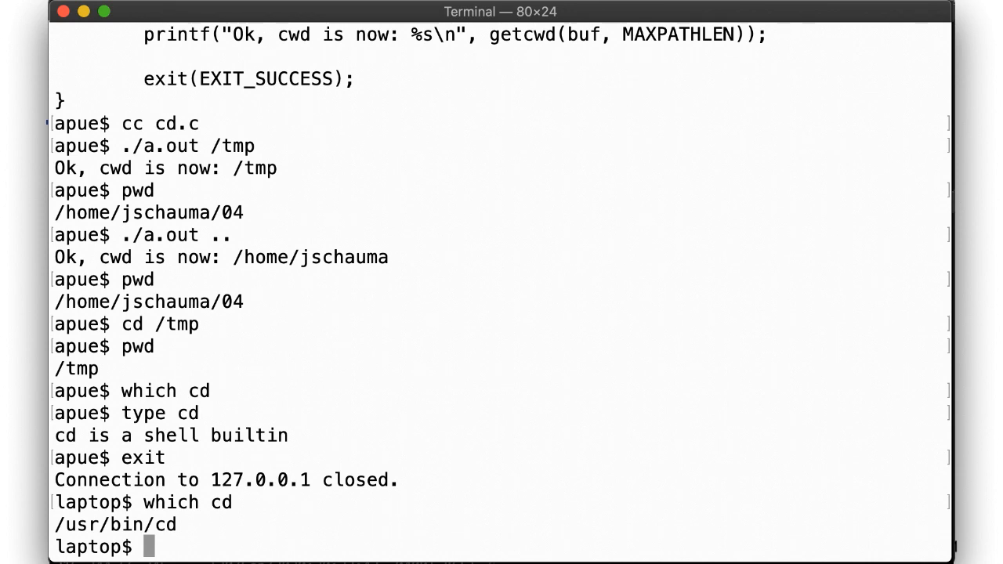
text(/usr/bin/cd /tmp)
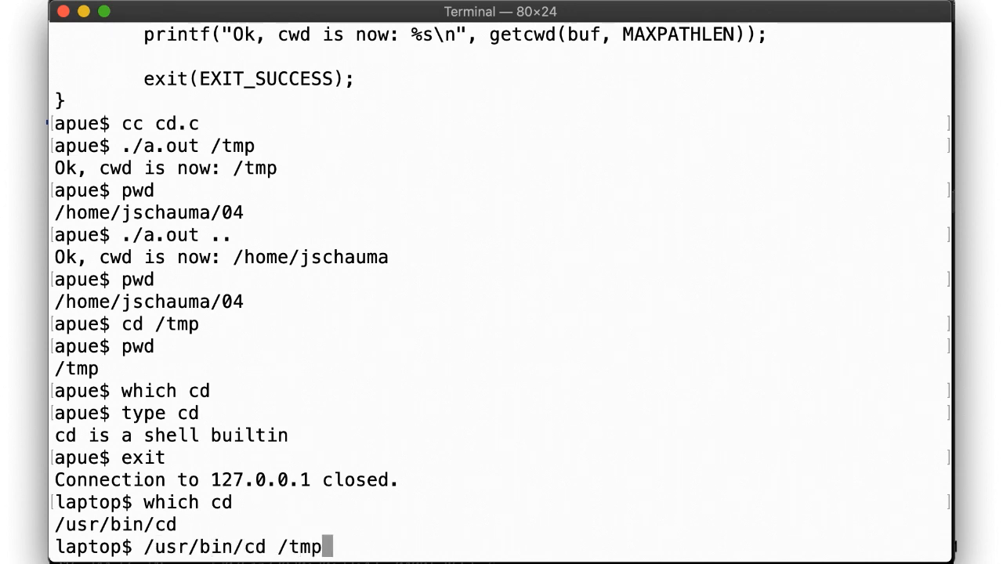
key(Return)
text(pw)
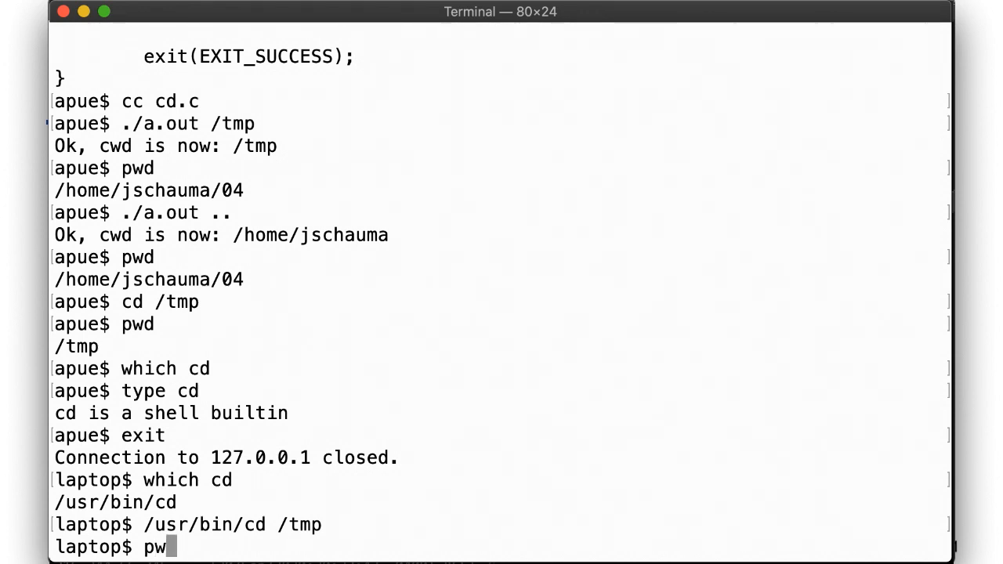
text(d)
key(Return)
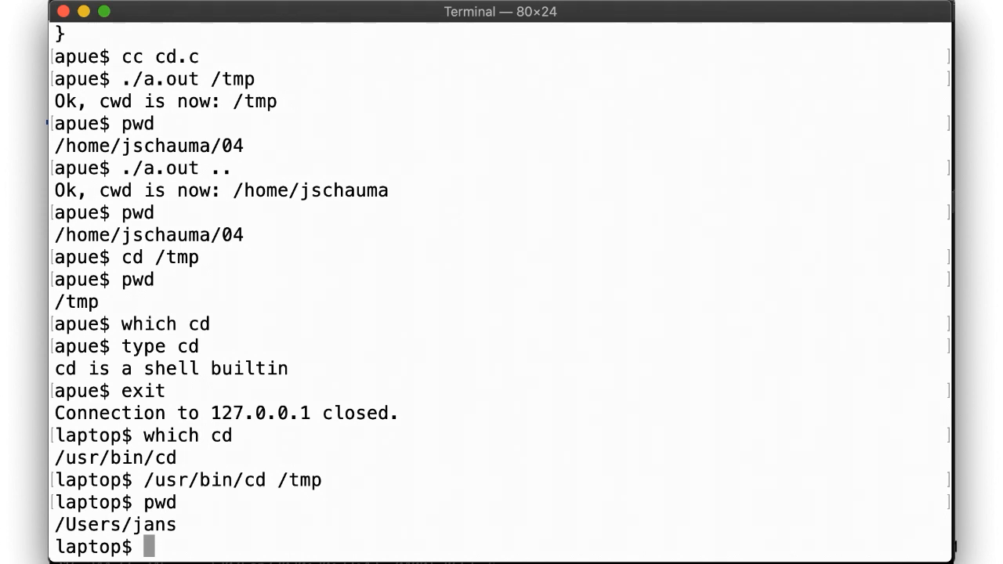
text(cat /usr)
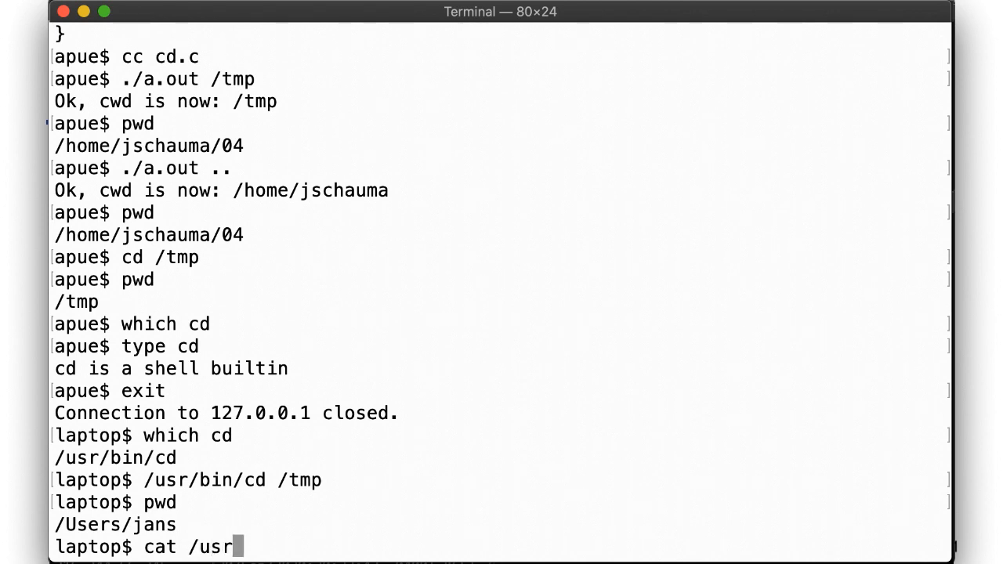
text(/bin/cd)
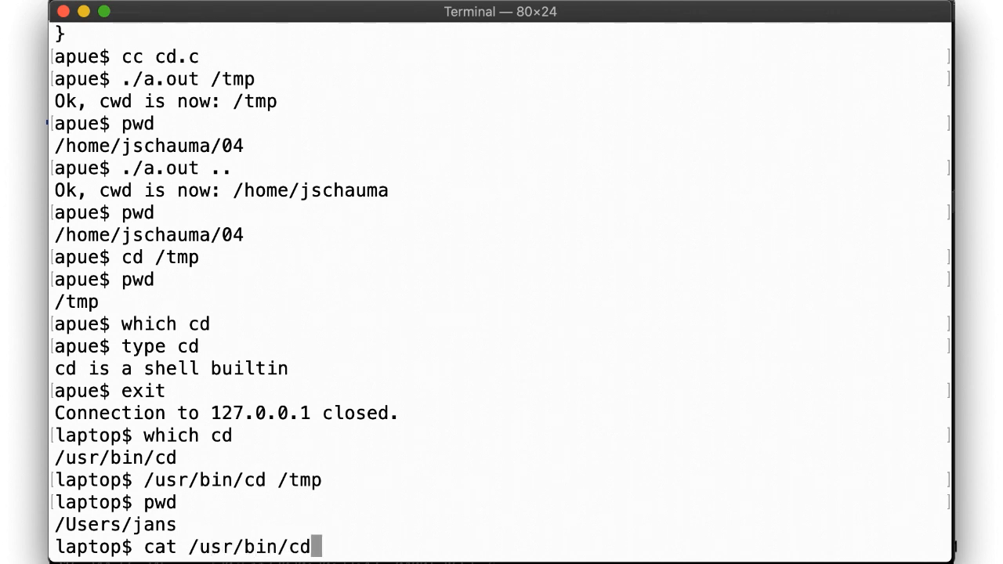
key(Return)
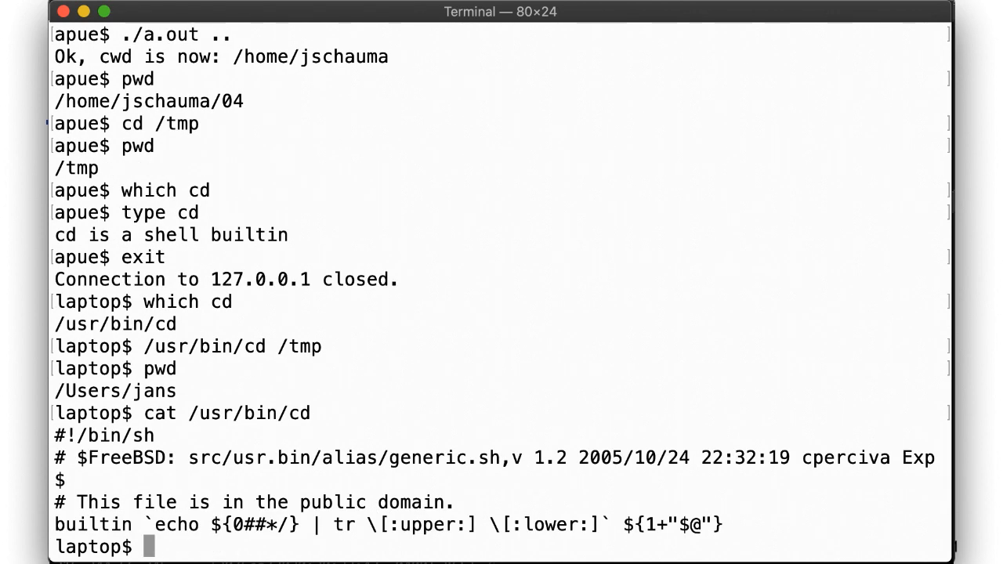
text(type c)
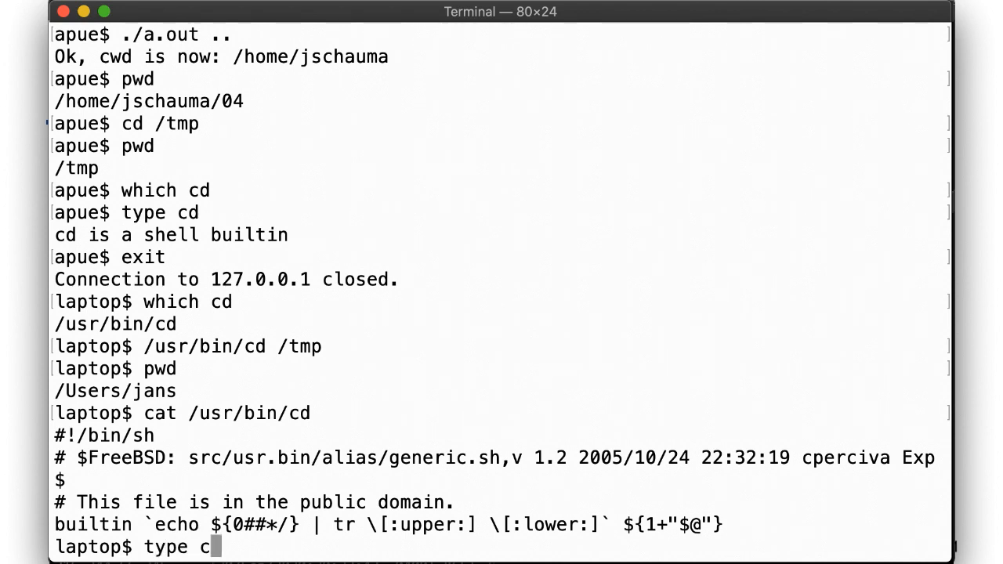
text(d)
key(Return)
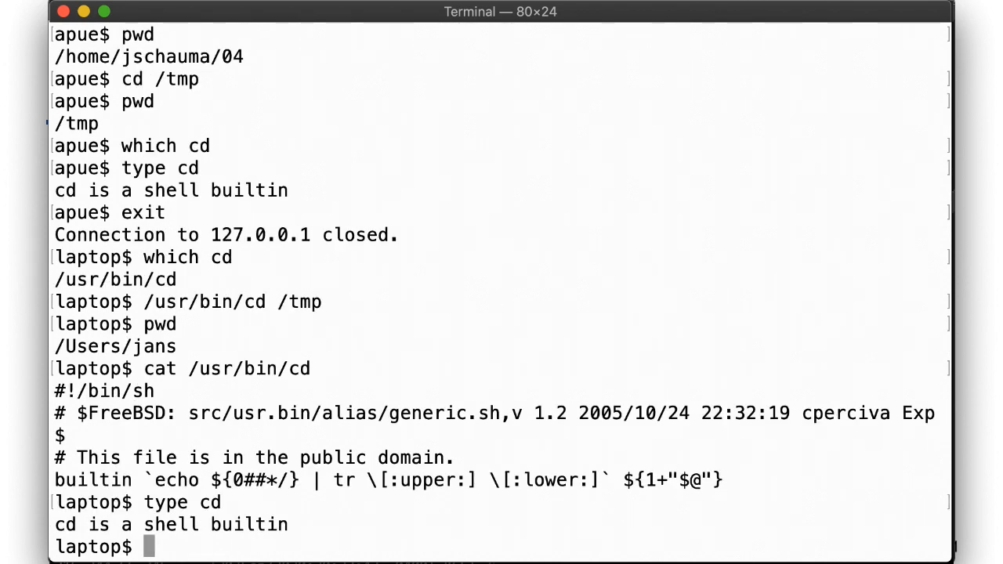